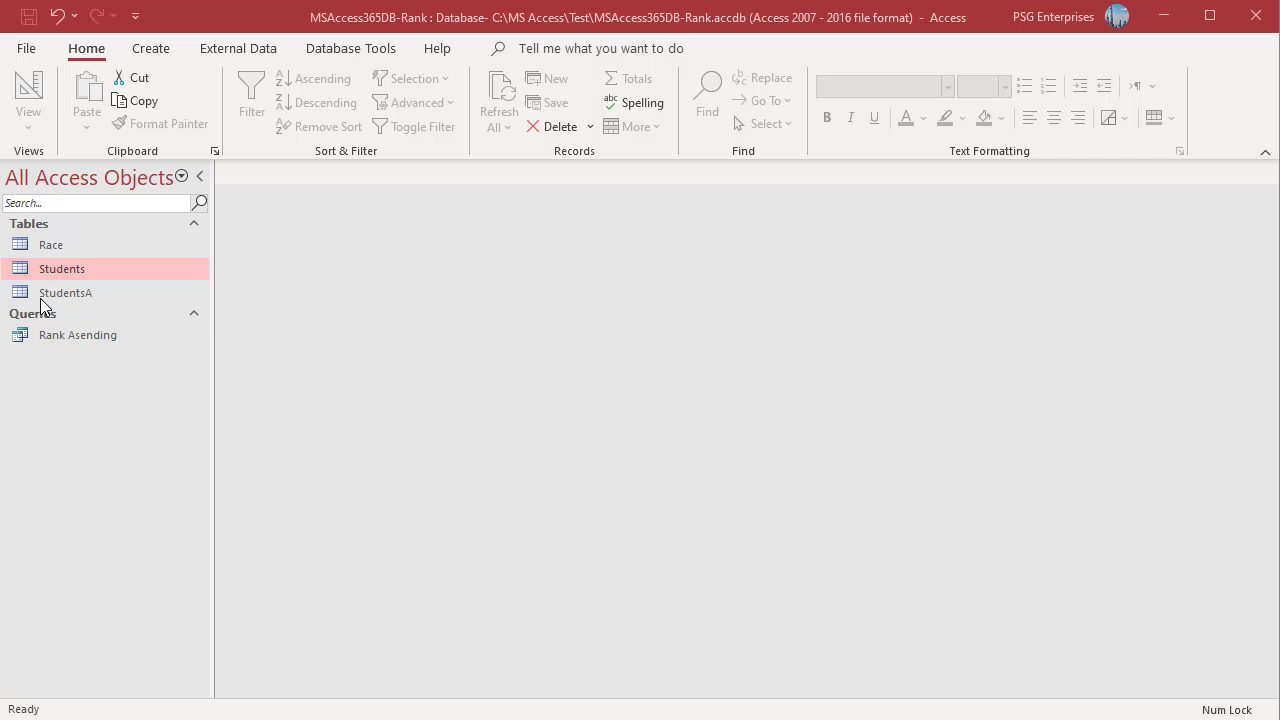
Preview and close the Students table, then start a new query design with Students added
{"action": "double_click", "coordinate": [42, 272]}
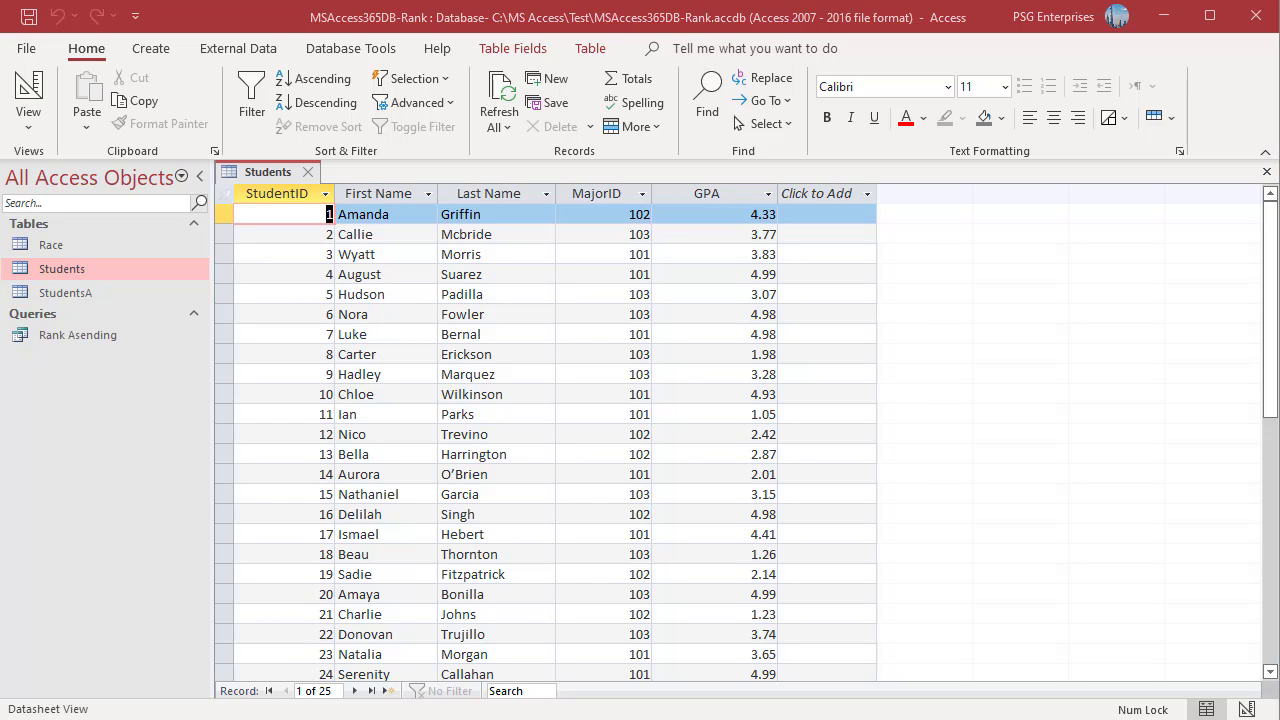
{"action": "key", "text": "ctrl+w"}
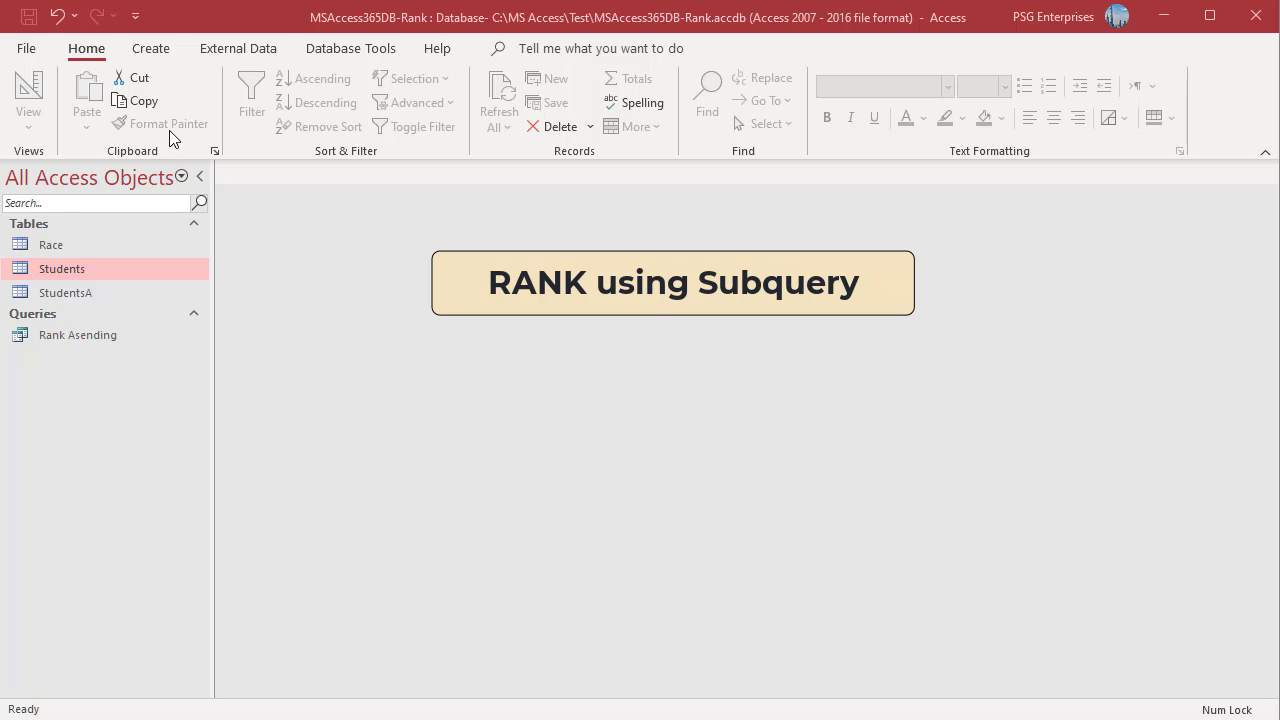
{"action": "left_click", "coordinate": [150, 48]}
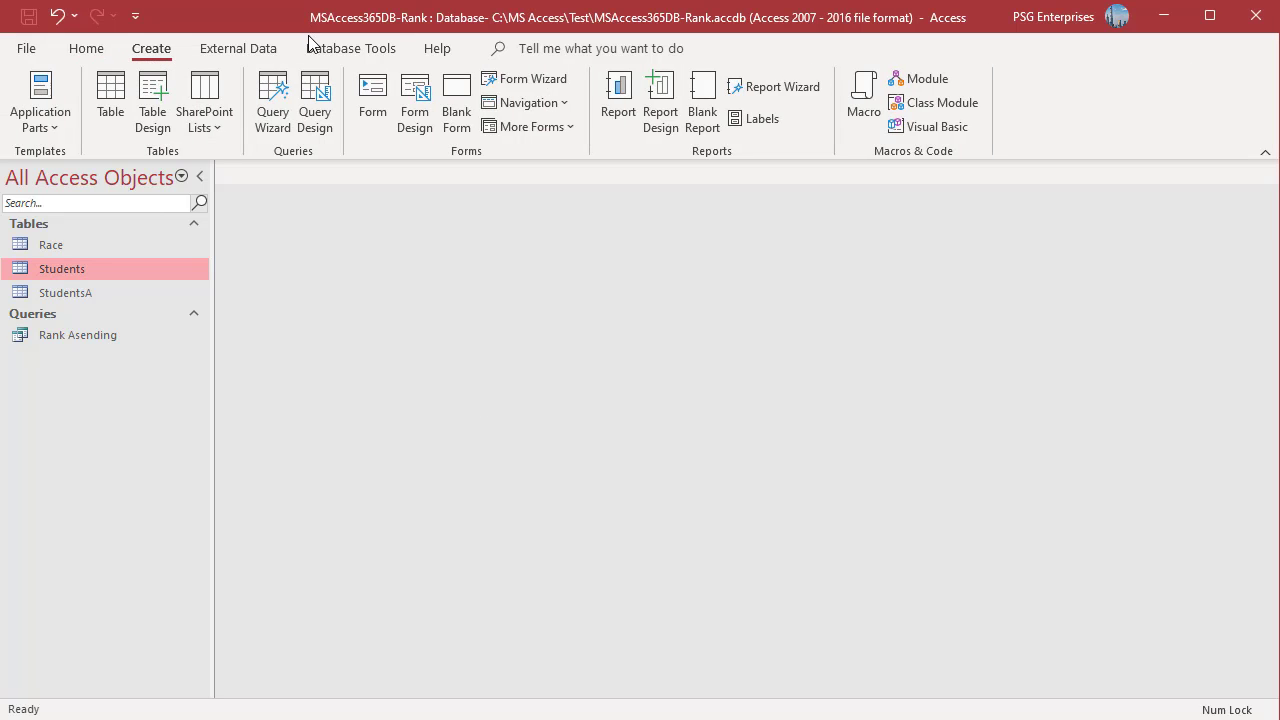
{"action": "left_click", "coordinate": [314, 112]}
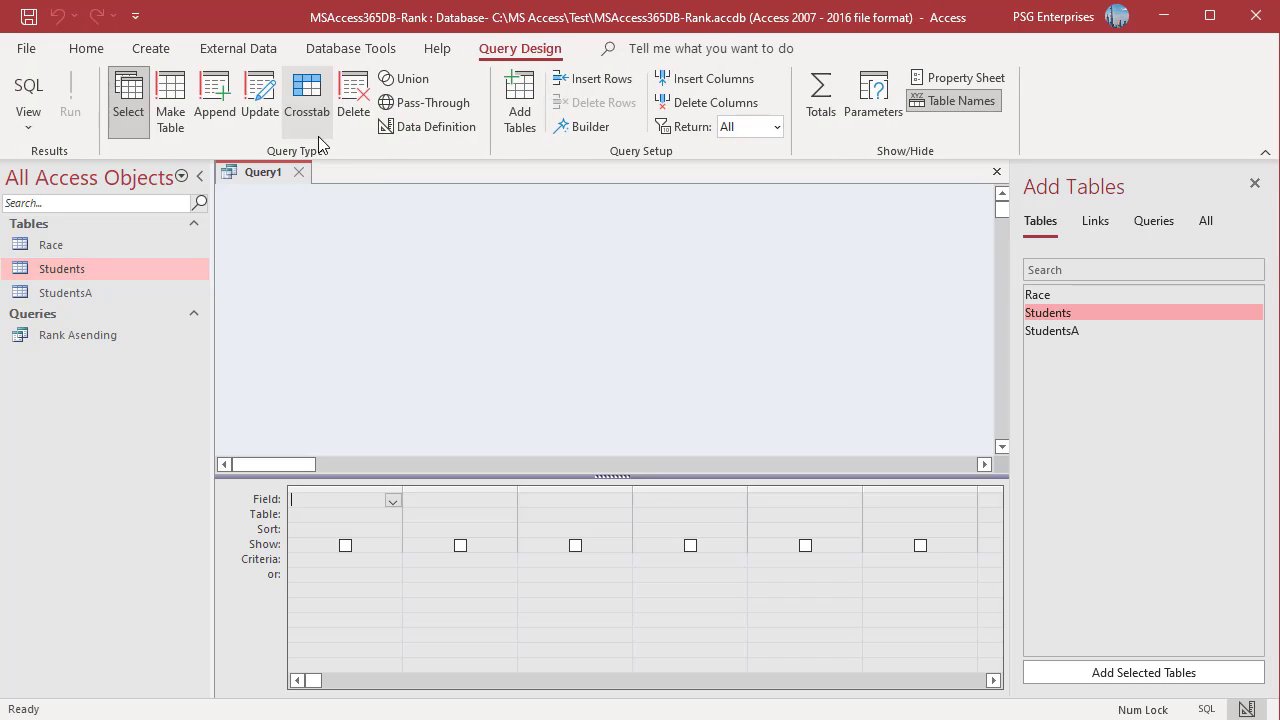
{"action": "double_click", "coordinate": [1100, 315]}
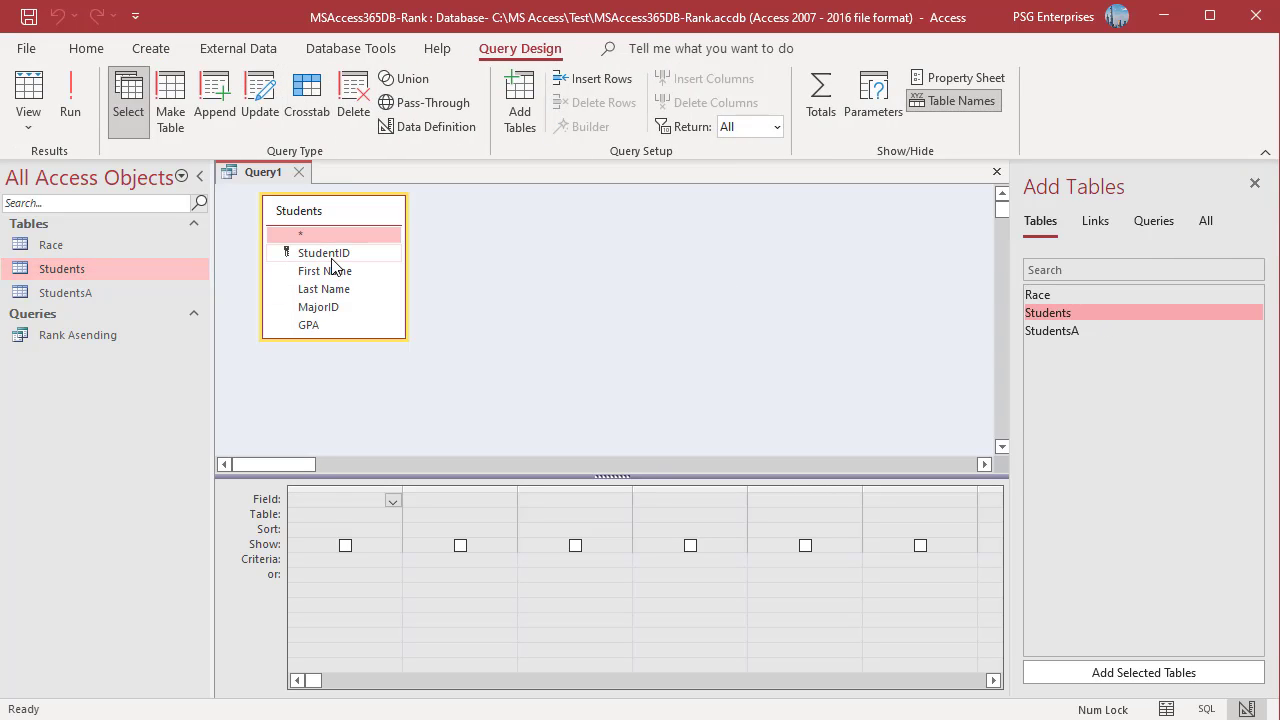
Add StudentID, First Name, MajorID and GPA to the query grid
{"action": "double_click", "coordinate": [337, 256]}
{"action": "double_click", "coordinate": [335, 274]}
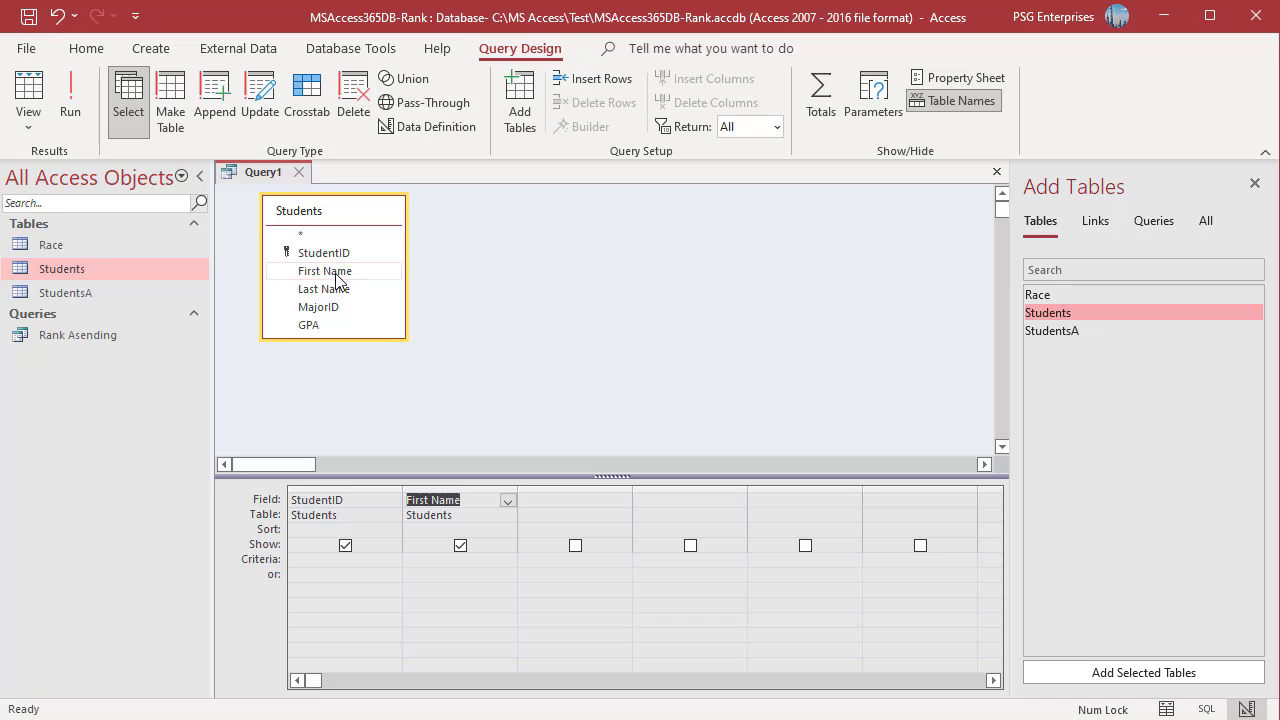
{"action": "double_click", "coordinate": [331, 309]}
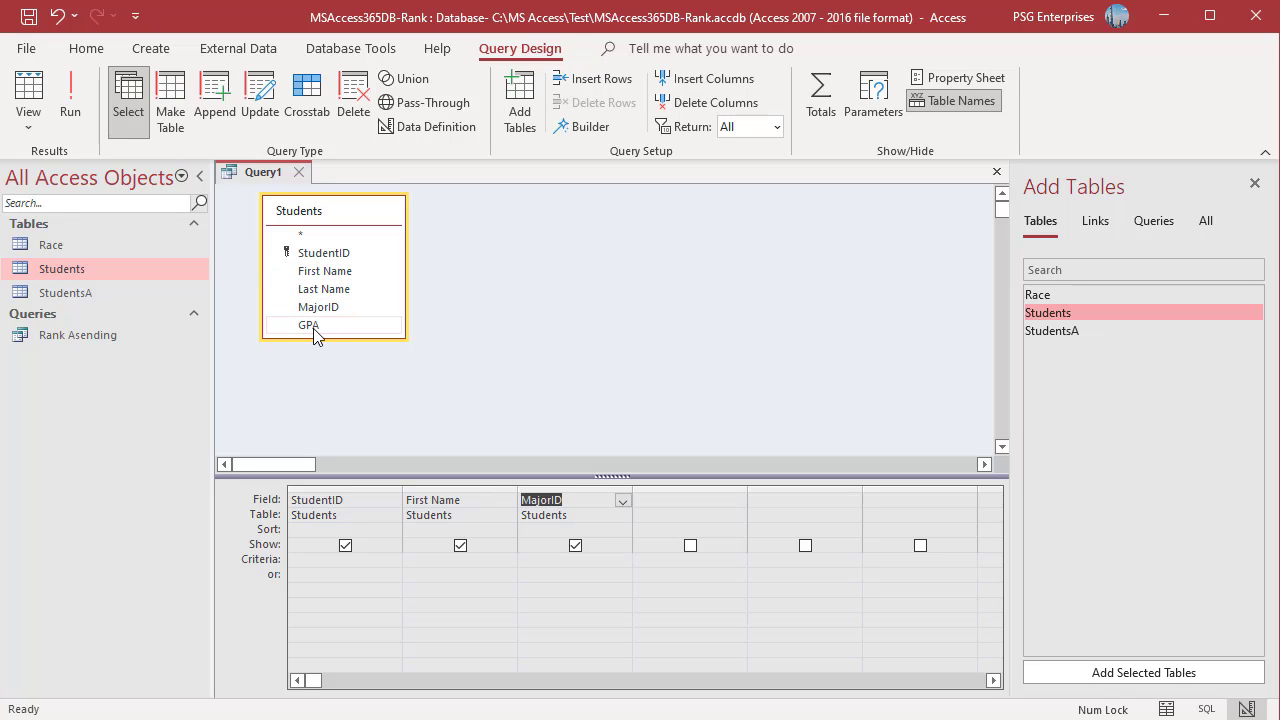
{"action": "left_click", "coordinate": [313, 328]}
{"action": "double_click", "coordinate": [313, 328]}
Sort GPA descending and open the Zoom editor for the next empty column
{"action": "left_click", "coordinate": [772, 332]}
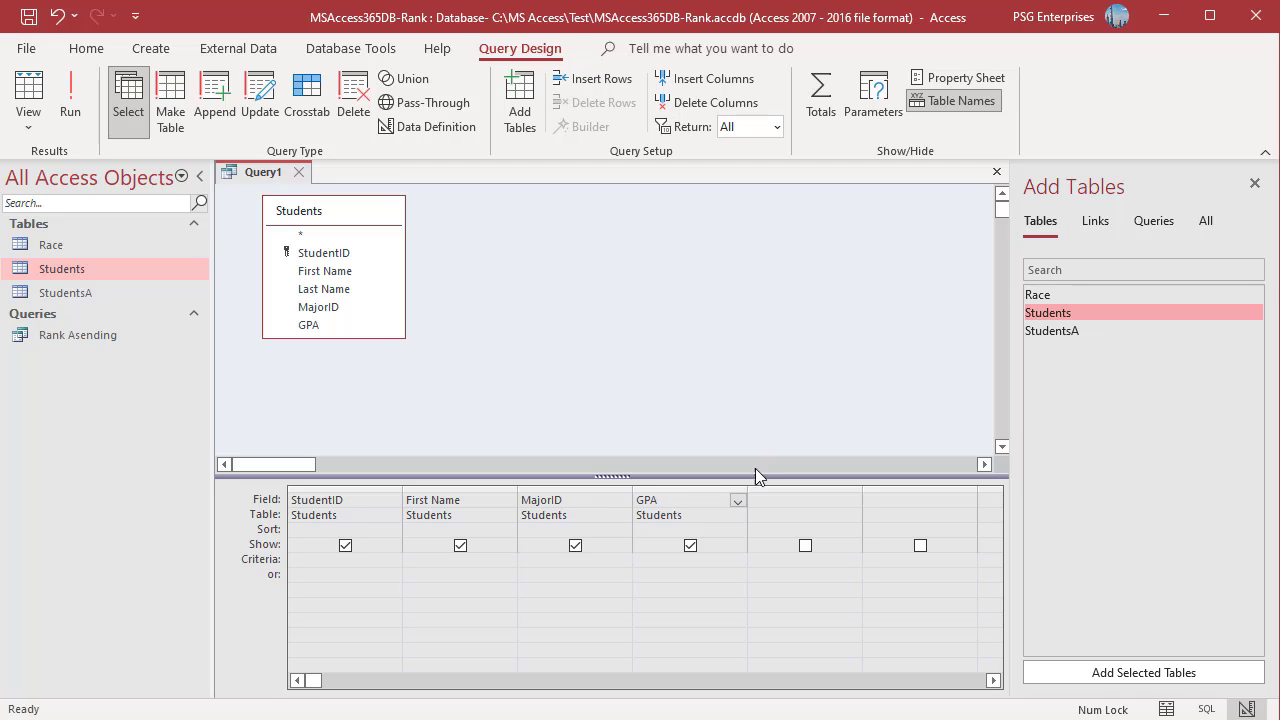
{"action": "left_click", "coordinate": [724, 529]}
{"action": "left_click", "coordinate": [738, 530]}
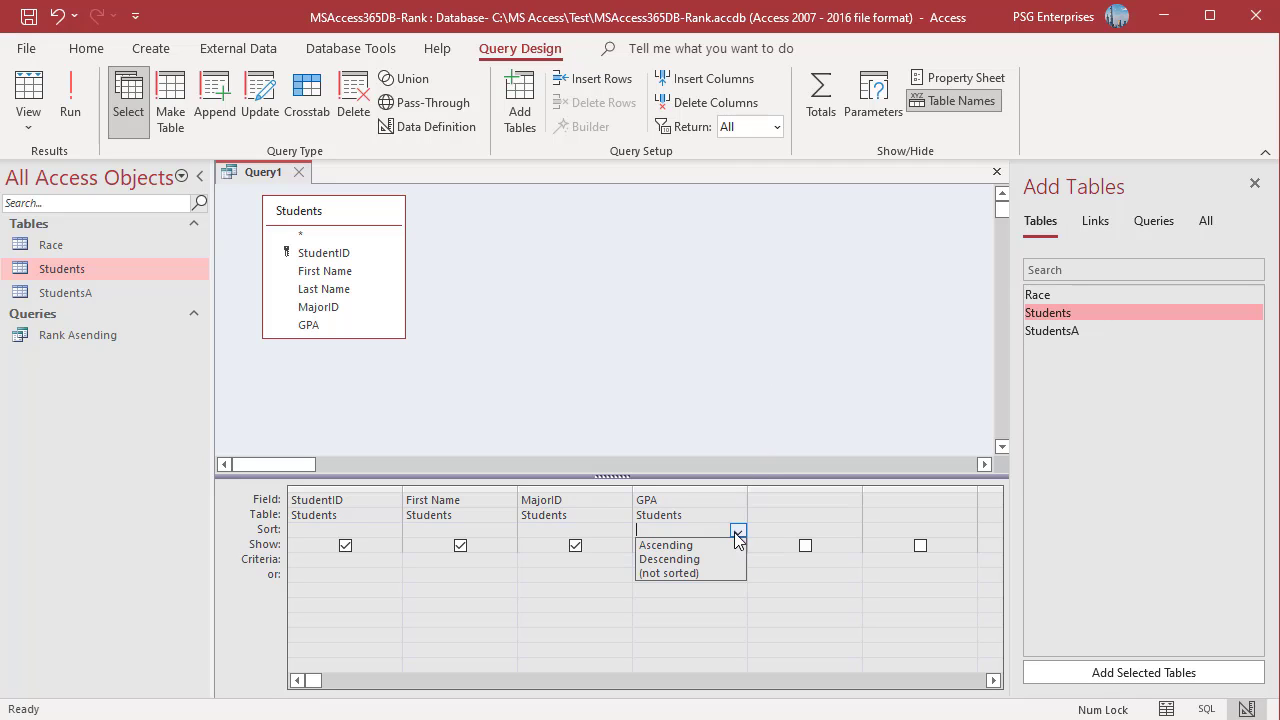
{"action": "left_click", "coordinate": [700, 556]}
{"action": "left_click", "coordinate": [783, 503]}
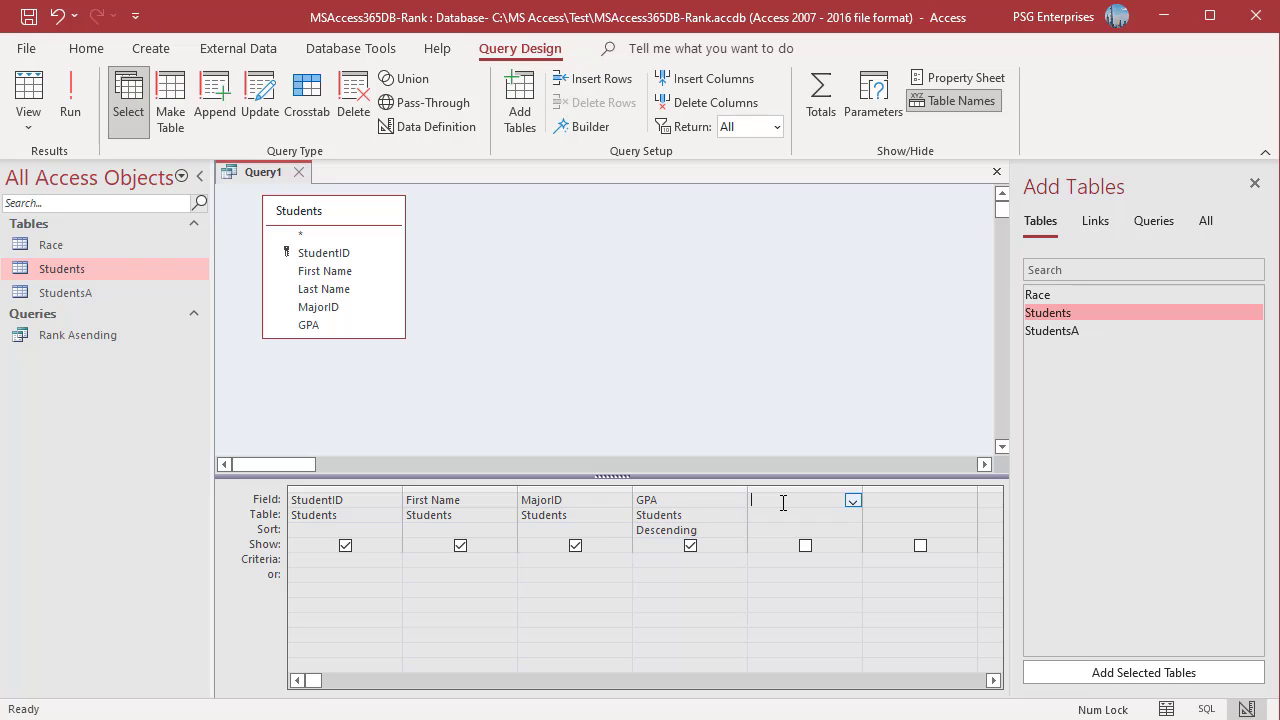
{"action": "right_click", "coordinate": [783, 503]}
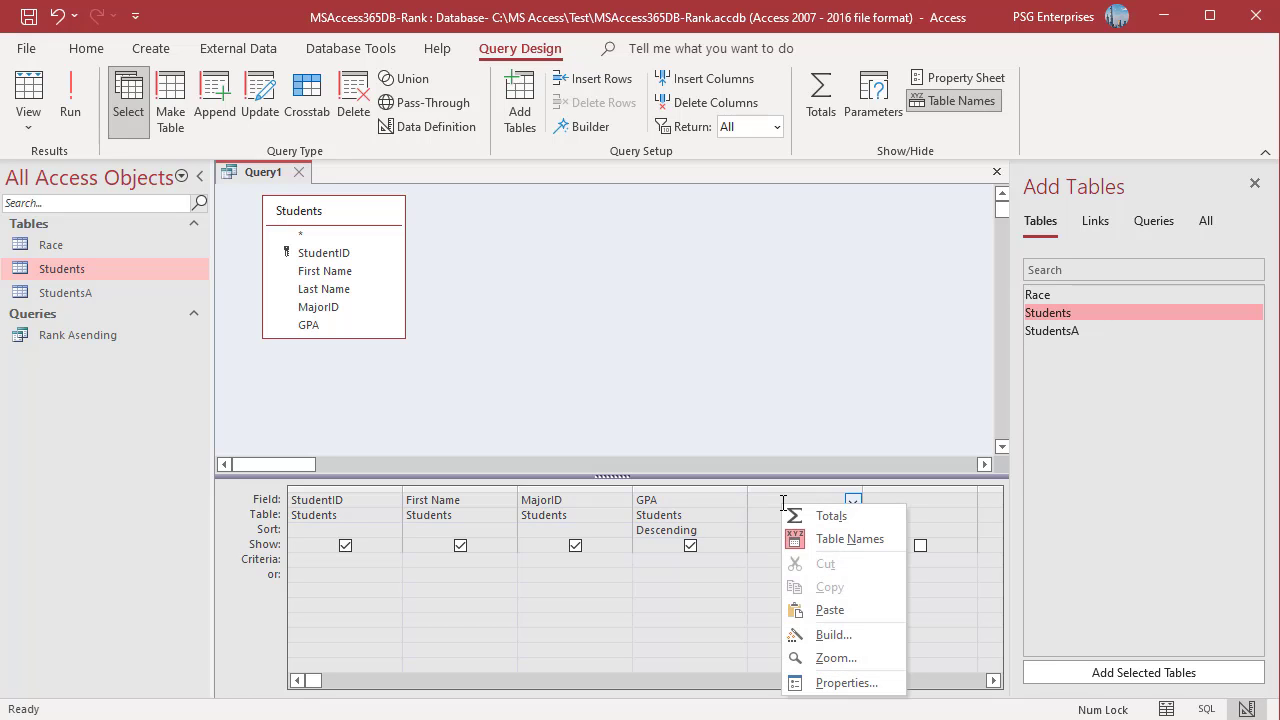
{"action": "left_click", "coordinate": [825, 656]}
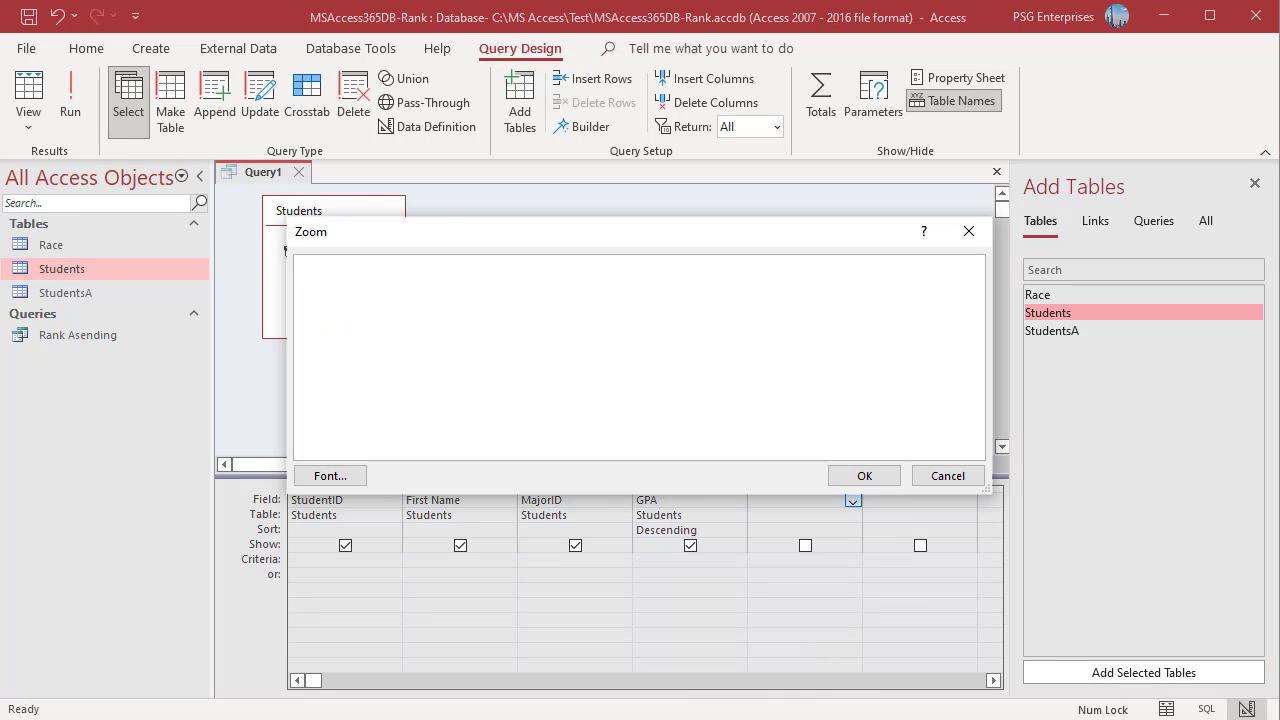
Enter the Rank (Skipped) Count(*) subquery expression in the Zoom box and confirm it
{"action": "type", "text": "Rank (Skipped): (SELECT Count(*)   FROM    (SELECT t2.GPA     FROM Students AS t2 ) AS t1   WHERE t1.GPA> Students.GPA)+1"}
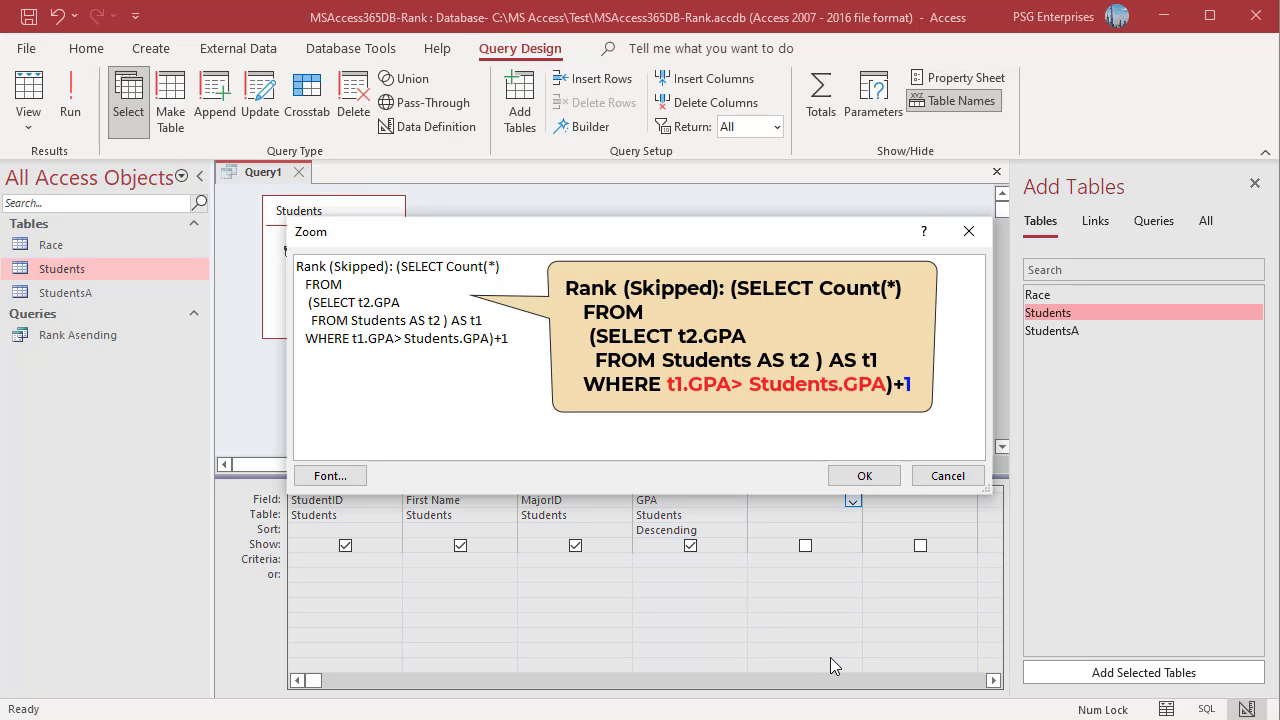
{"action": "left_click", "coordinate": [864, 475]}
Run the query to check the Rank (Skipped) values, then return to Design View
{"action": "left_click", "coordinate": [30, 105]}
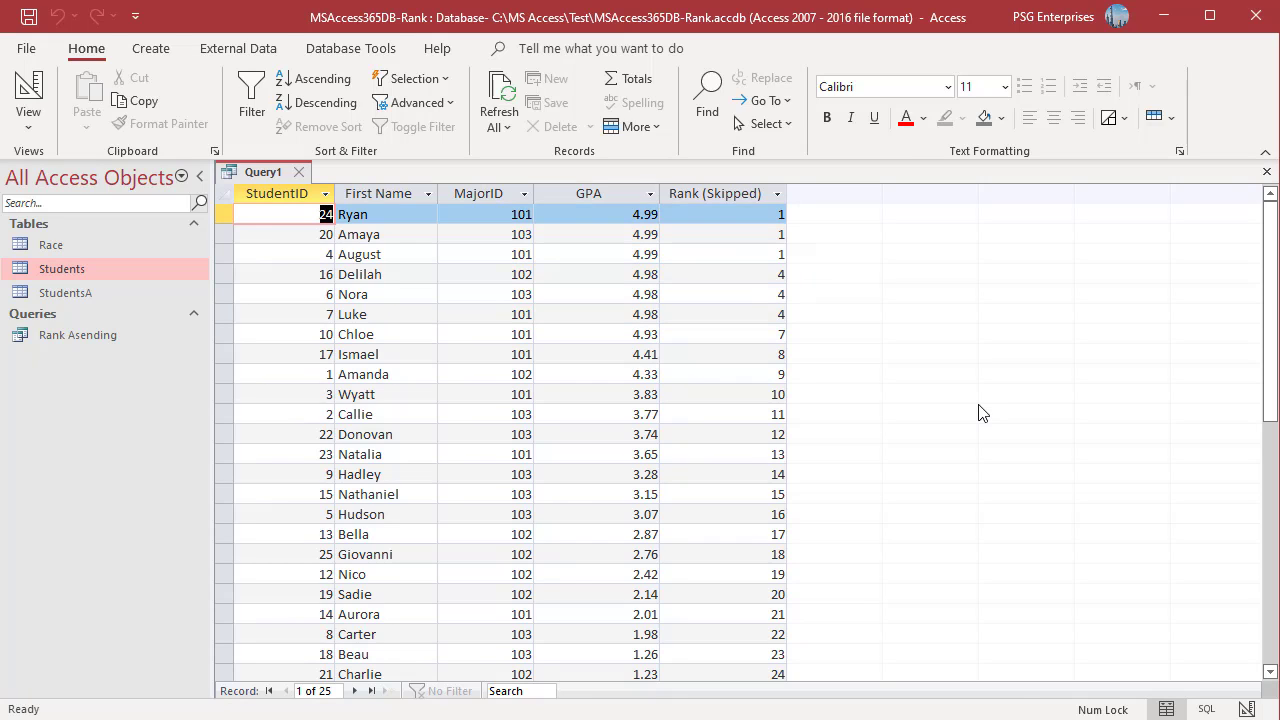
{"action": "left_click", "coordinate": [1246, 709]}
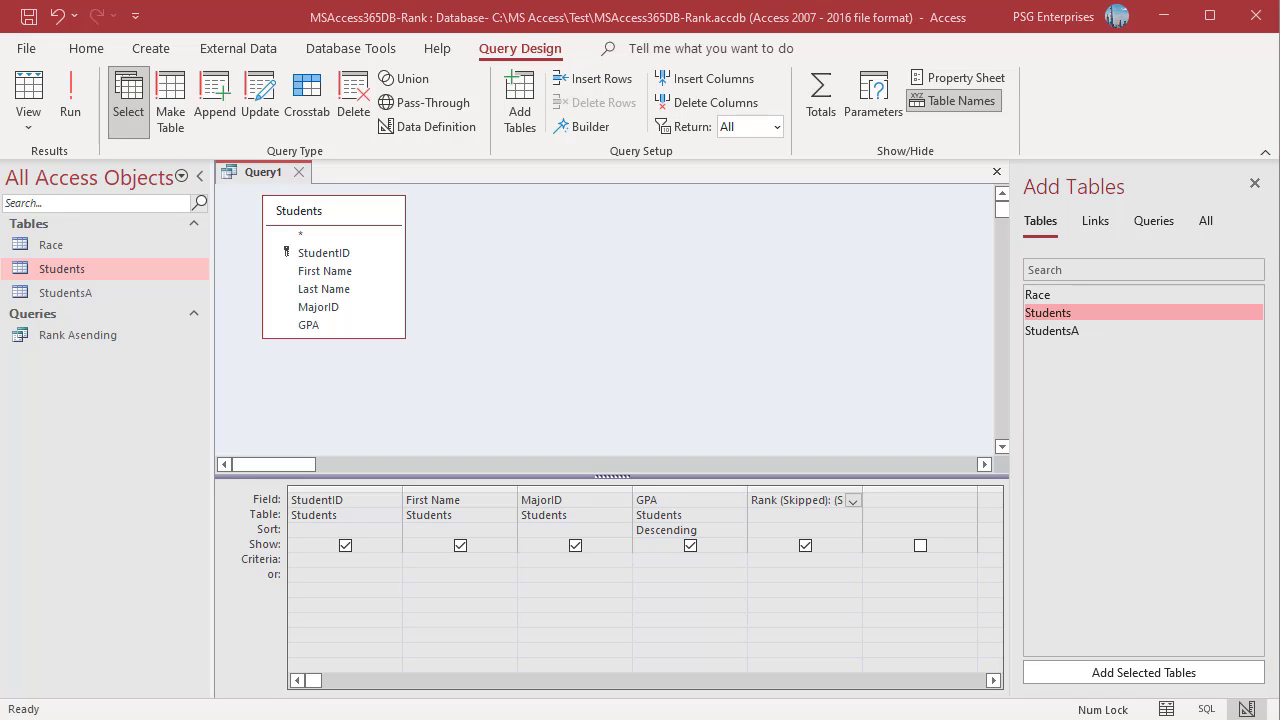
Add a Rank (Sequence) column using the DISTINCT GPA subquery and run the query
{"action": "right_click", "coordinate": [885, 499]}
{"action": "left_click", "coordinate": [912, 655]}
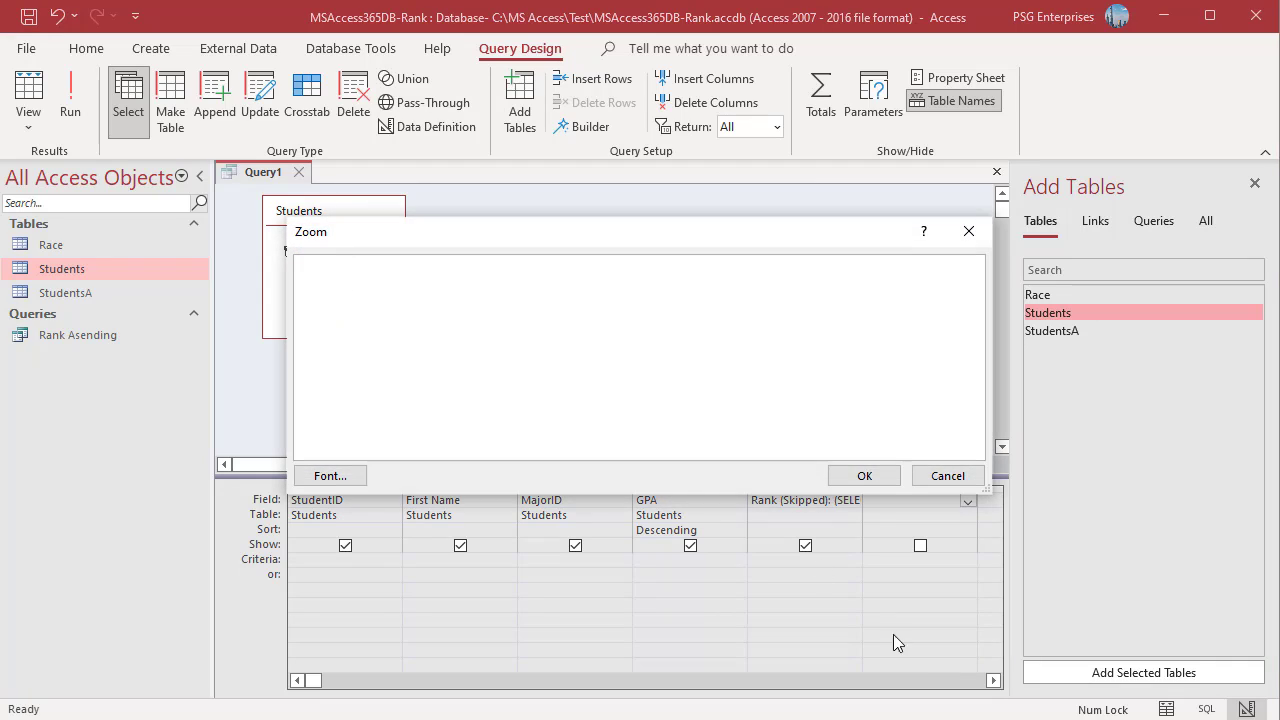
{"action": "type", "text": "Rank (Sequence): (SELECT Count(*)   FROM    (SELECT DISTINCT  t2.GPA     FROM Students AS t2) AS t1   WHERE t1.GPA>=Students.GPA)"}
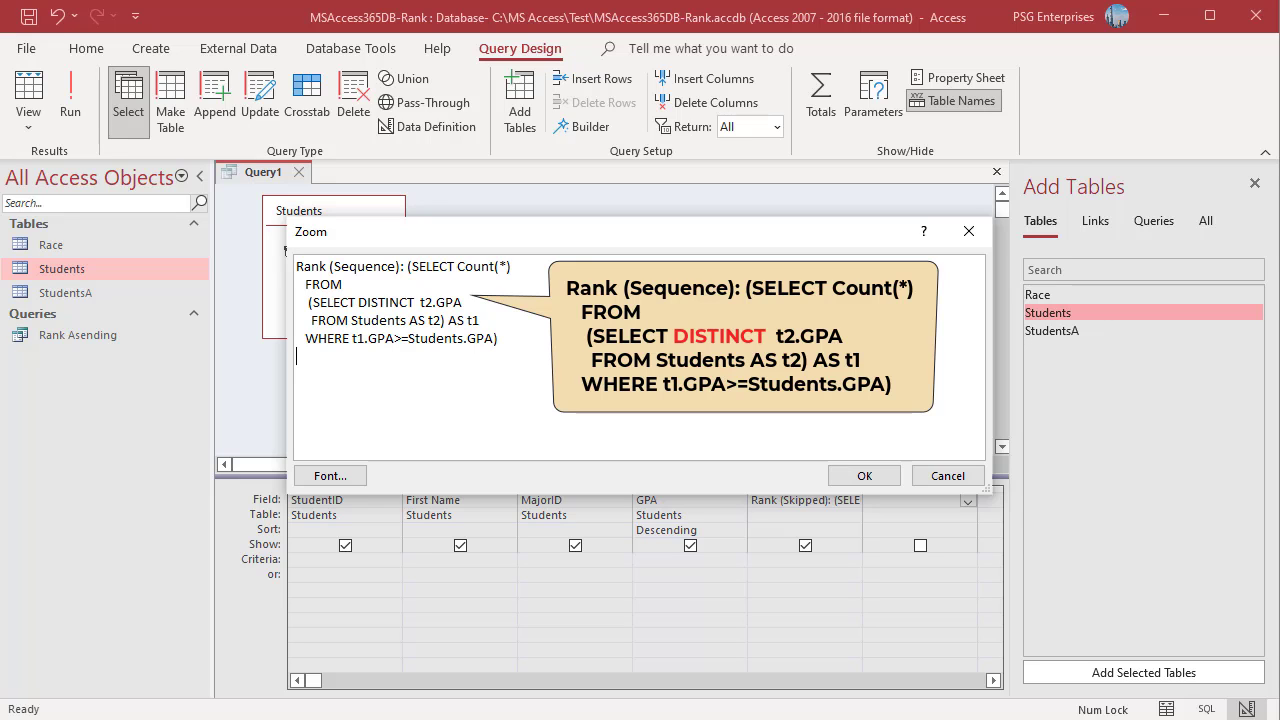
{"action": "key", "text": "Return"}
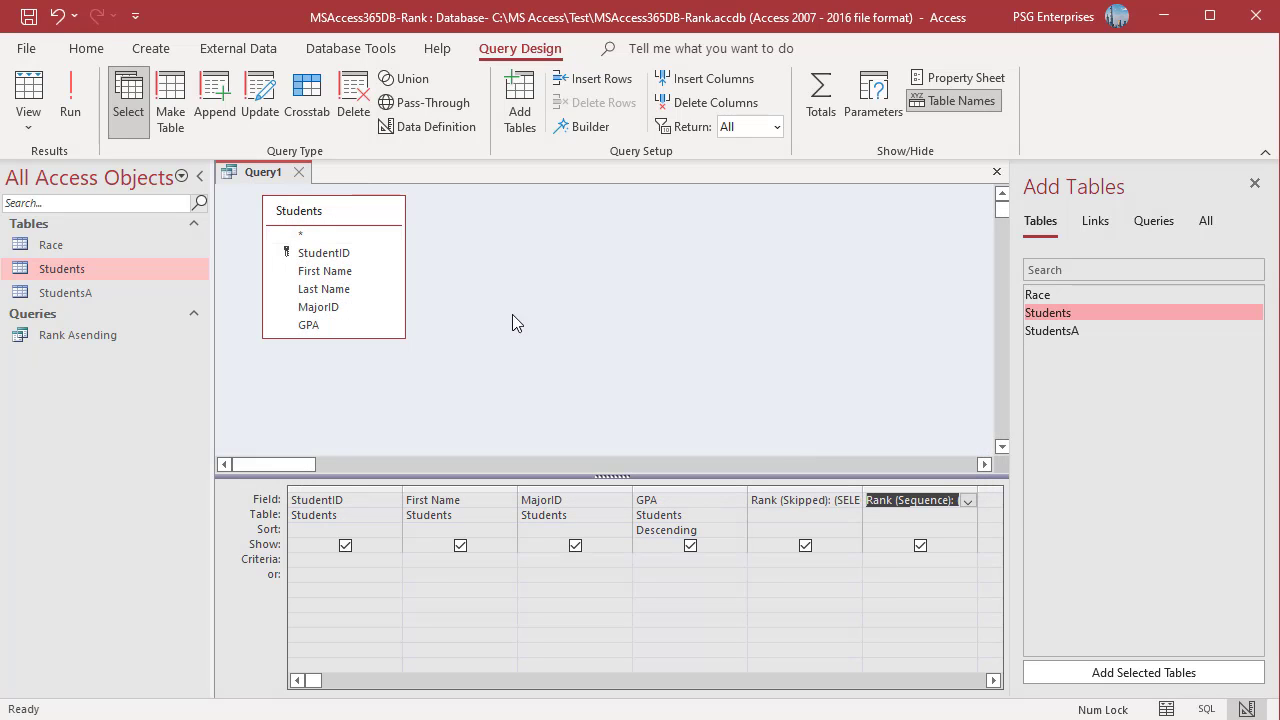
{"action": "left_click", "coordinate": [72, 112]}
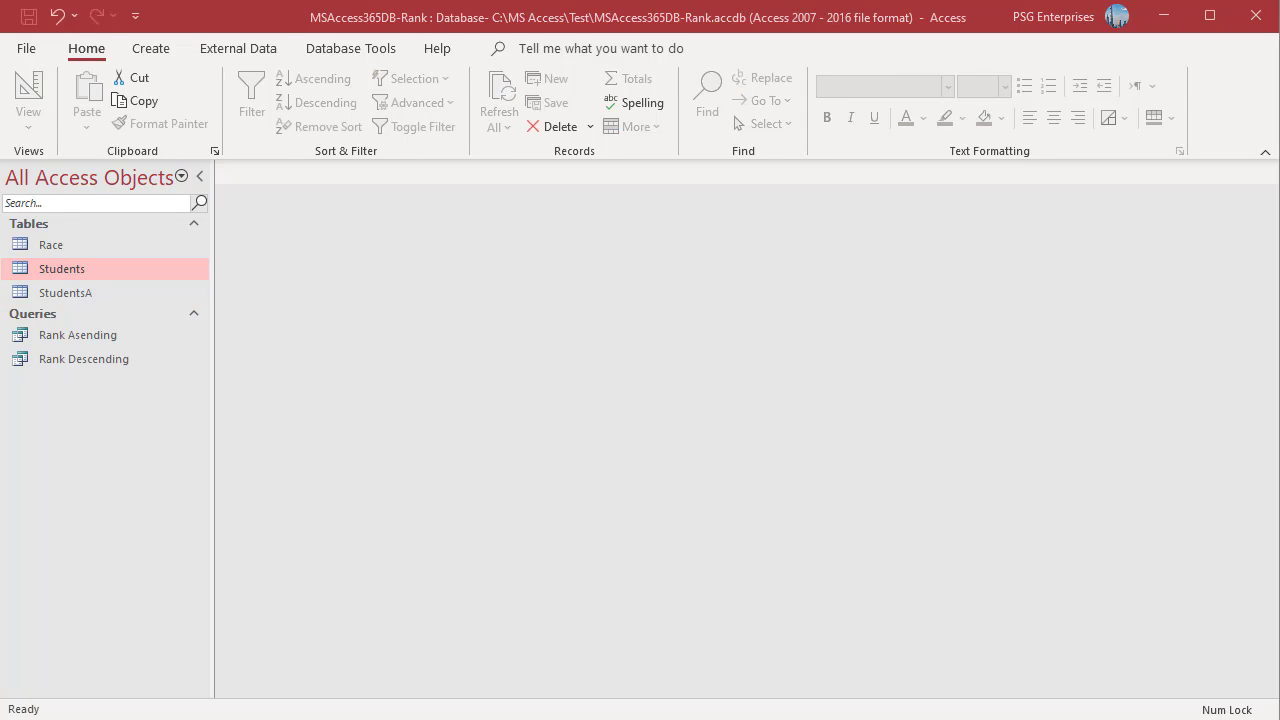
Create a StudentsA query with StudentID, First Name, MajorID, GPA, Math and English
{"action": "left_click", "coordinate": [151, 48]}
{"action": "left_click", "coordinate": [314, 110]}
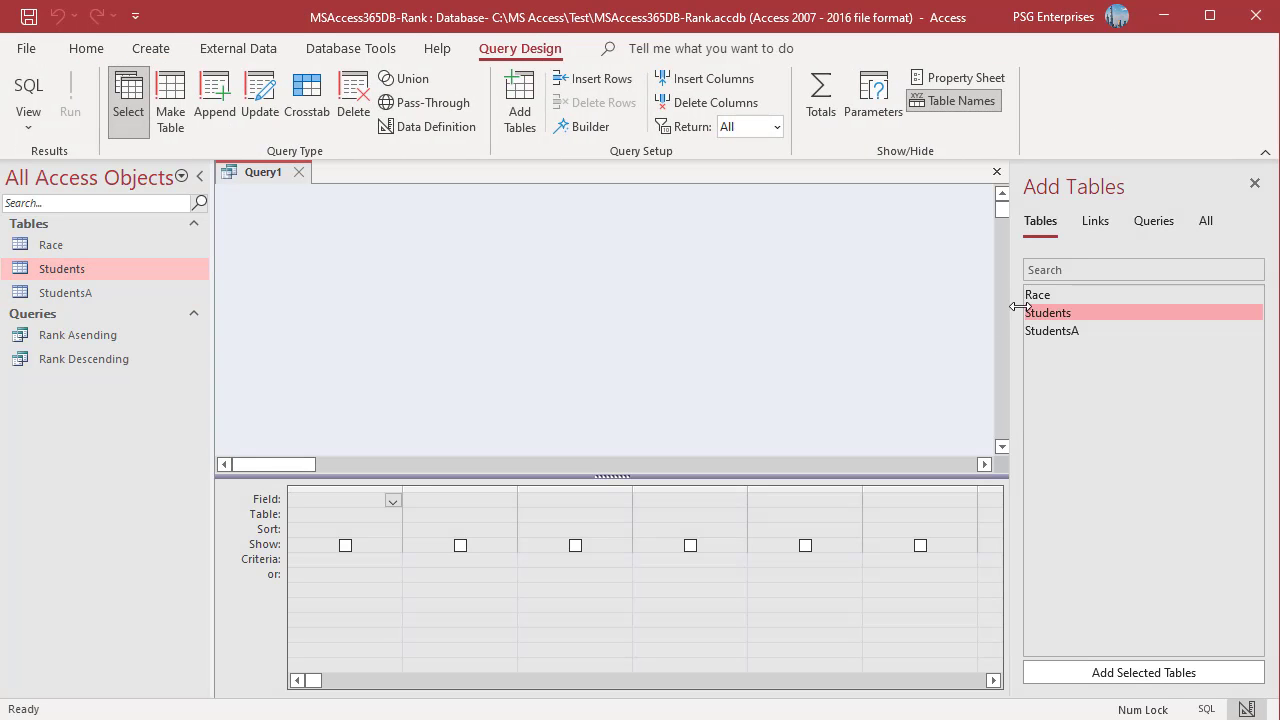
{"action": "double_click", "coordinate": [1045, 330]}
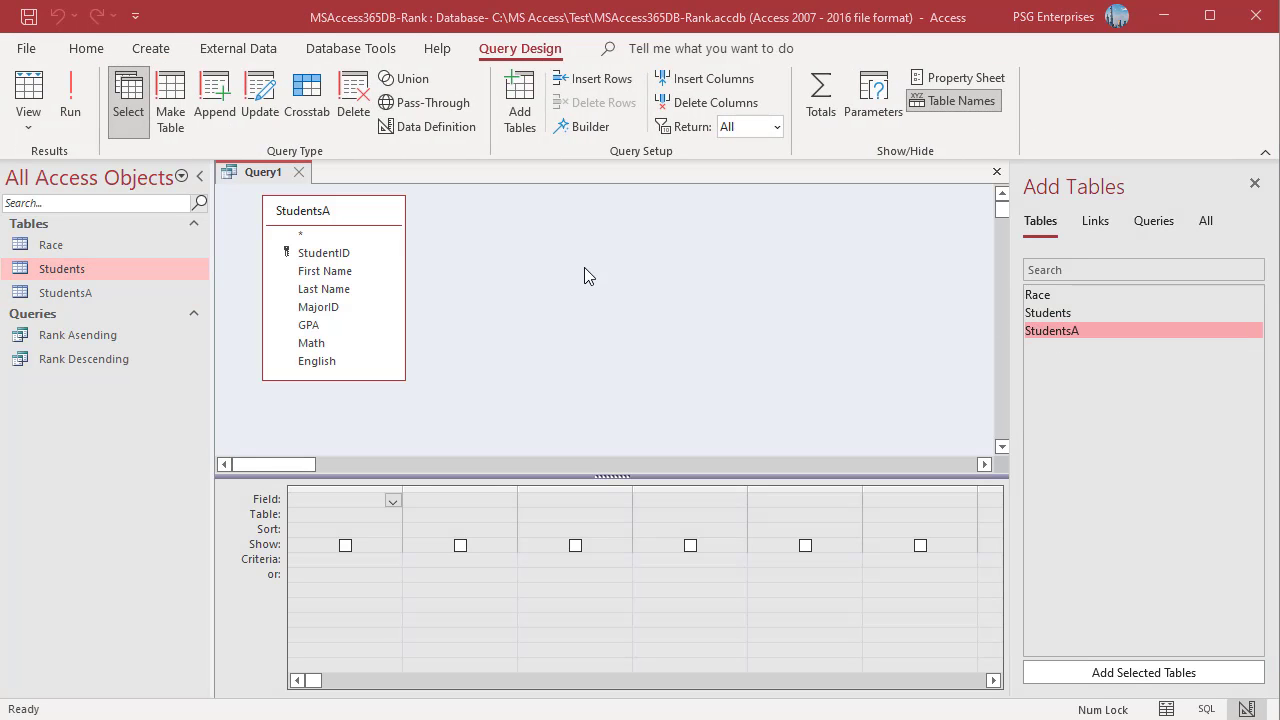
{"action": "double_click", "coordinate": [330, 253]}
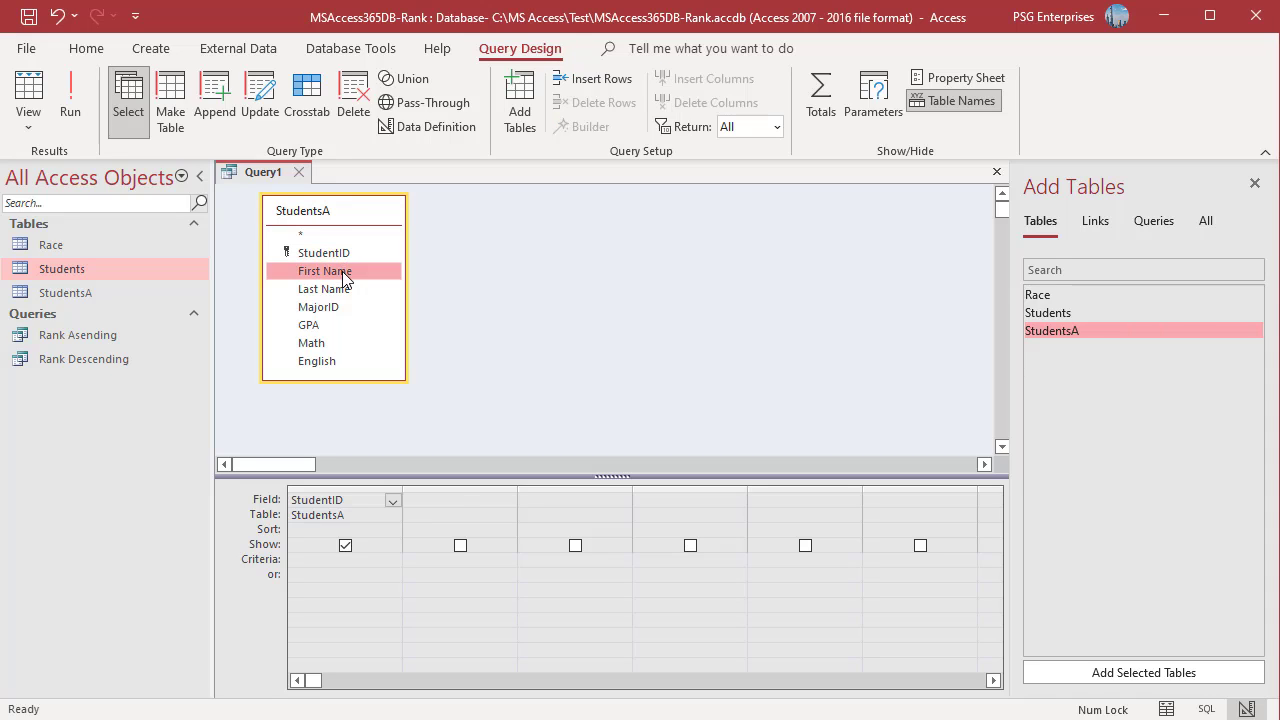
{"action": "double_click", "coordinate": [330, 271]}
{"action": "double_click", "coordinate": [335, 307]}
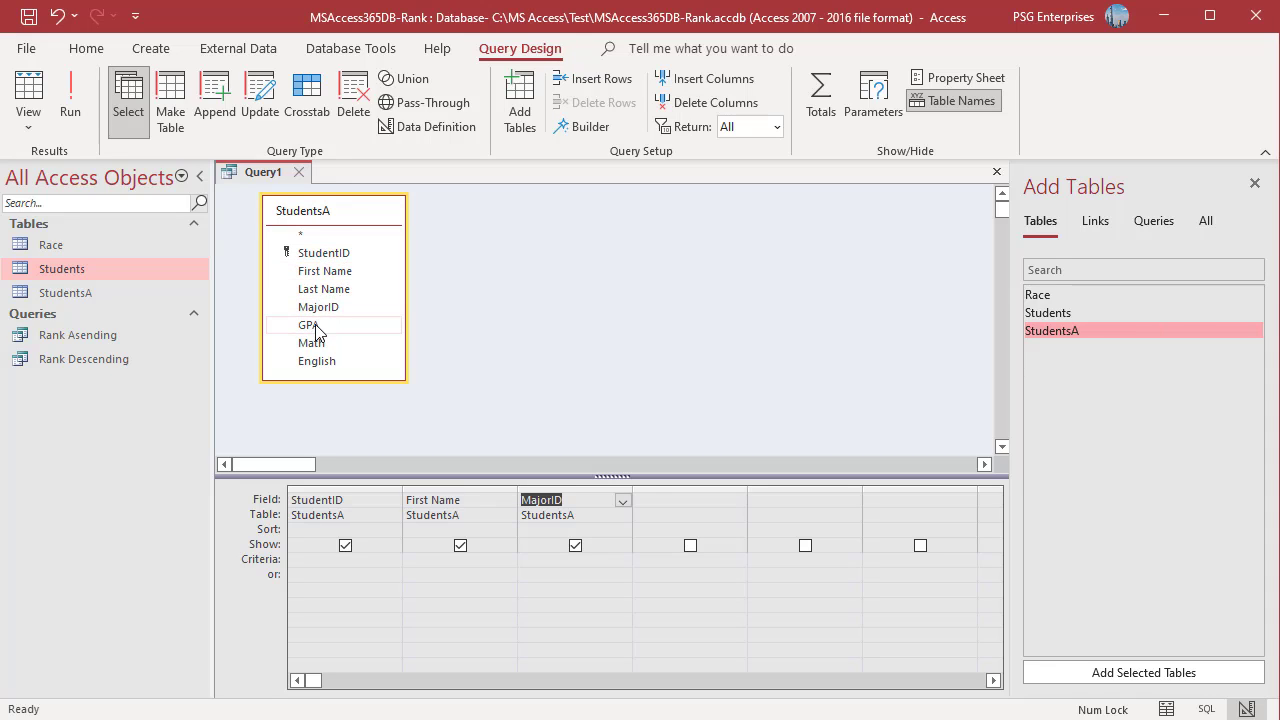
{"action": "double_click", "coordinate": [312, 325]}
{"action": "double_click", "coordinate": [320, 345]}
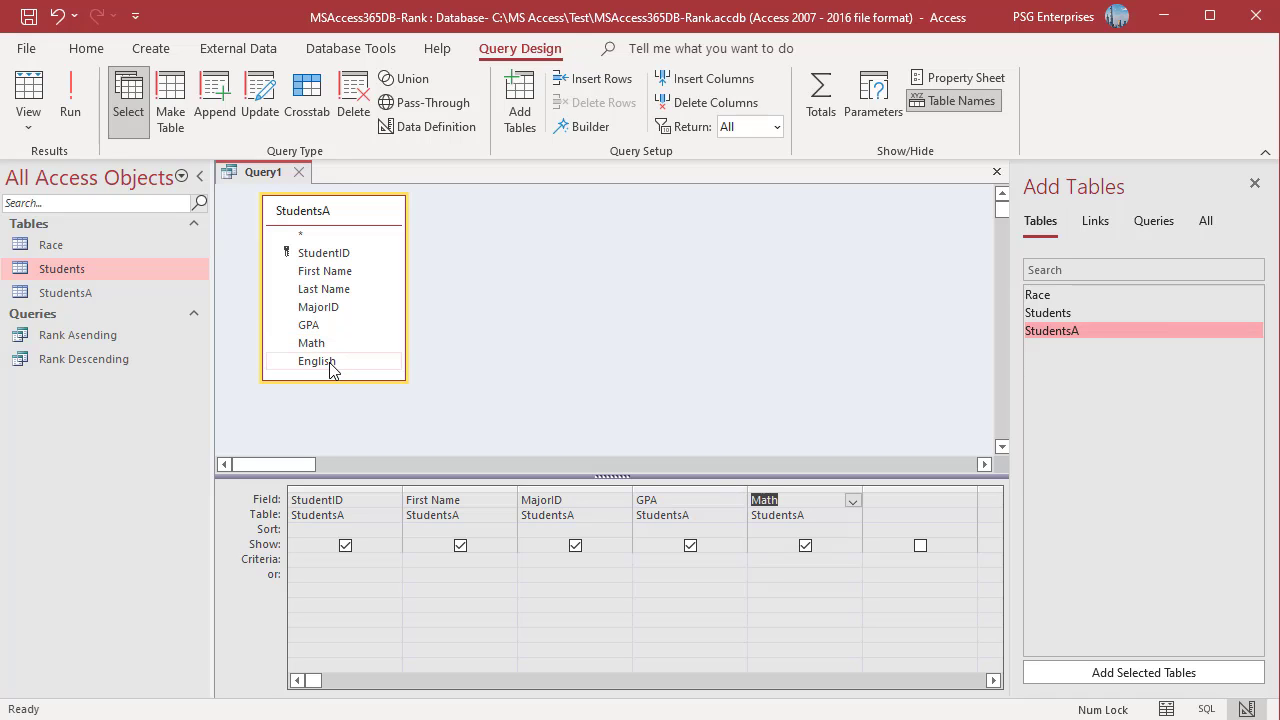
{"action": "double_click", "coordinate": [329, 361]}
Sort GPA, Math and English descending and open Zoom for the seventh column
{"action": "left_click", "coordinate": [778, 398]}
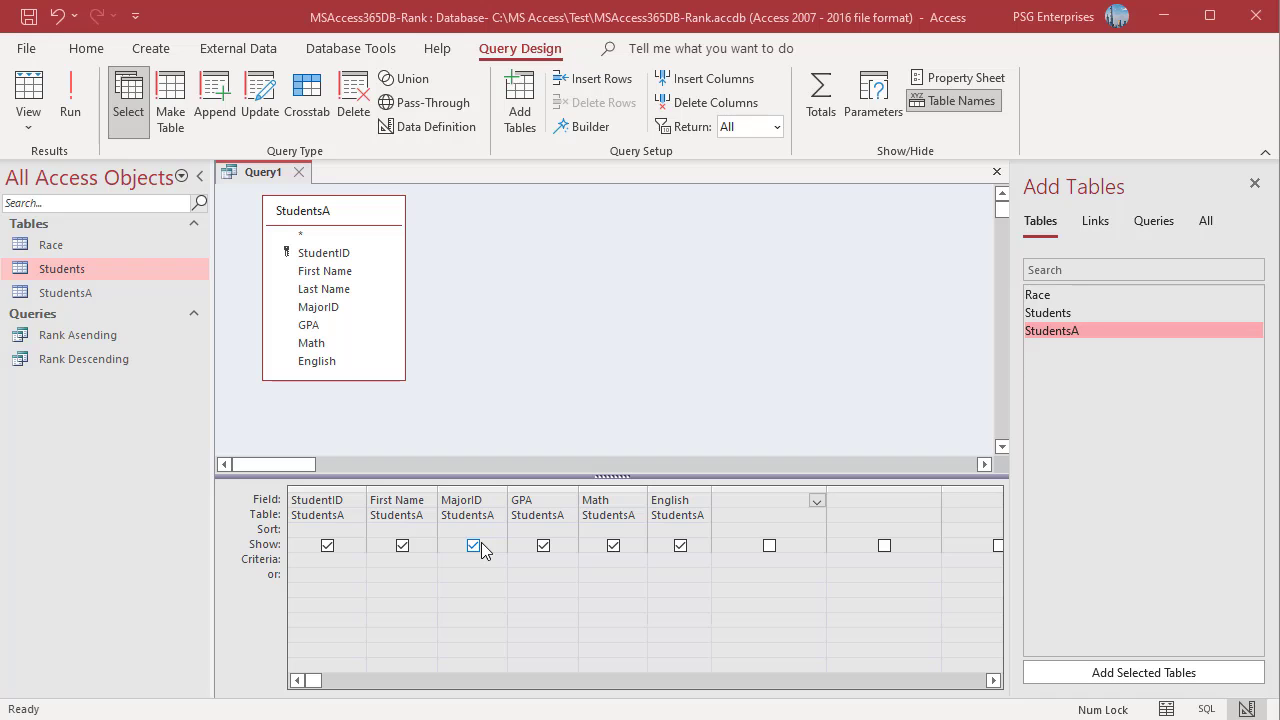
{"action": "left_click", "coordinate": [570, 530]}
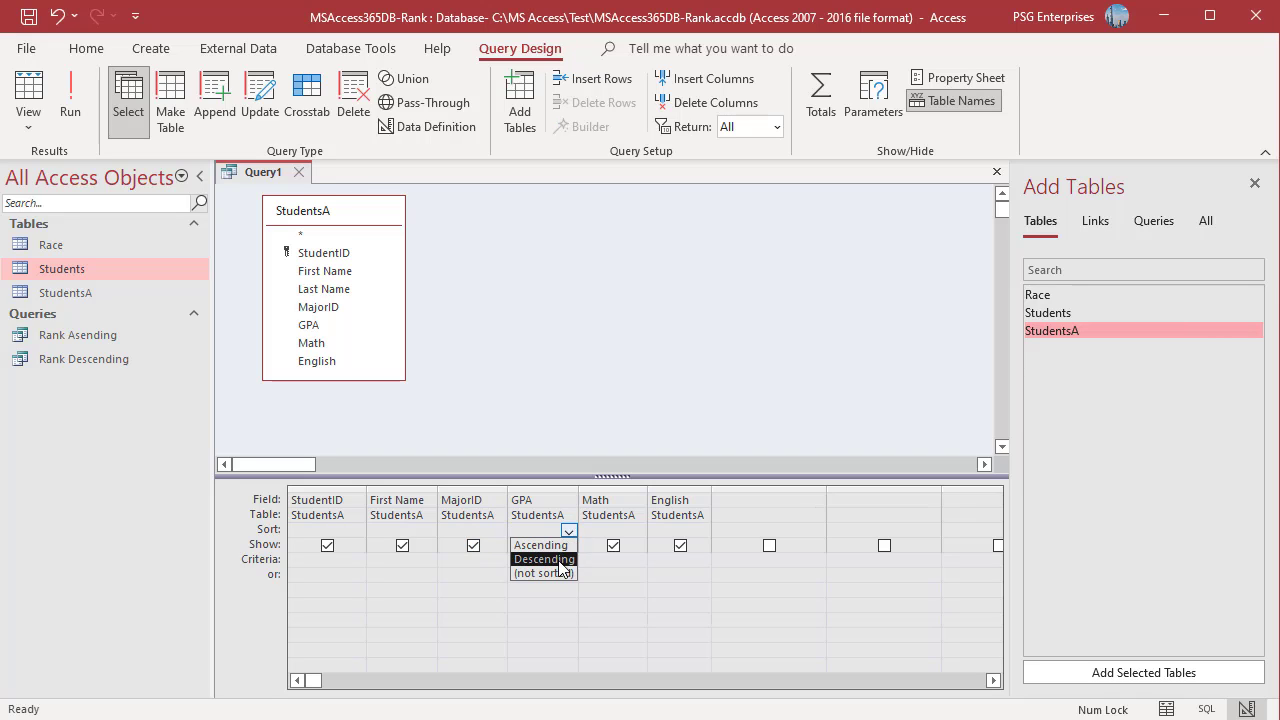
{"action": "left_click", "coordinate": [560, 558]}
{"action": "left_click", "coordinate": [640, 530]}
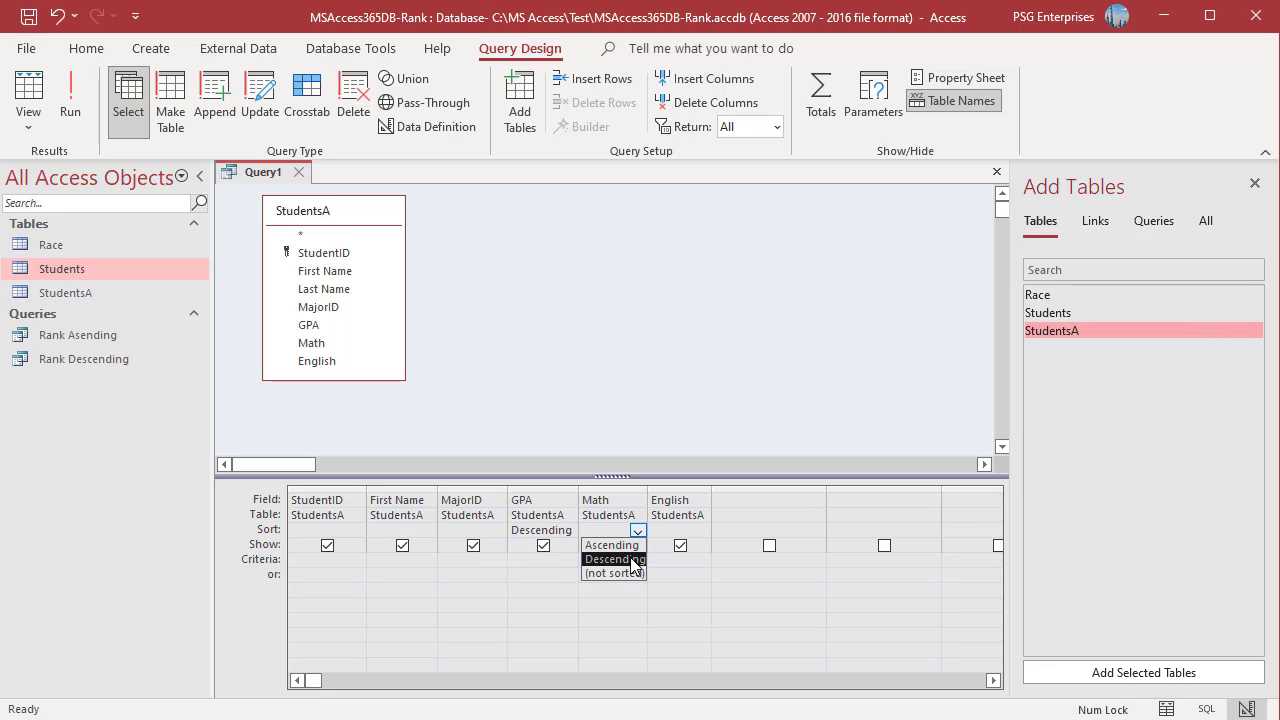
{"action": "left_click", "coordinate": [640, 551]}
{"action": "left_click", "coordinate": [704, 530]}
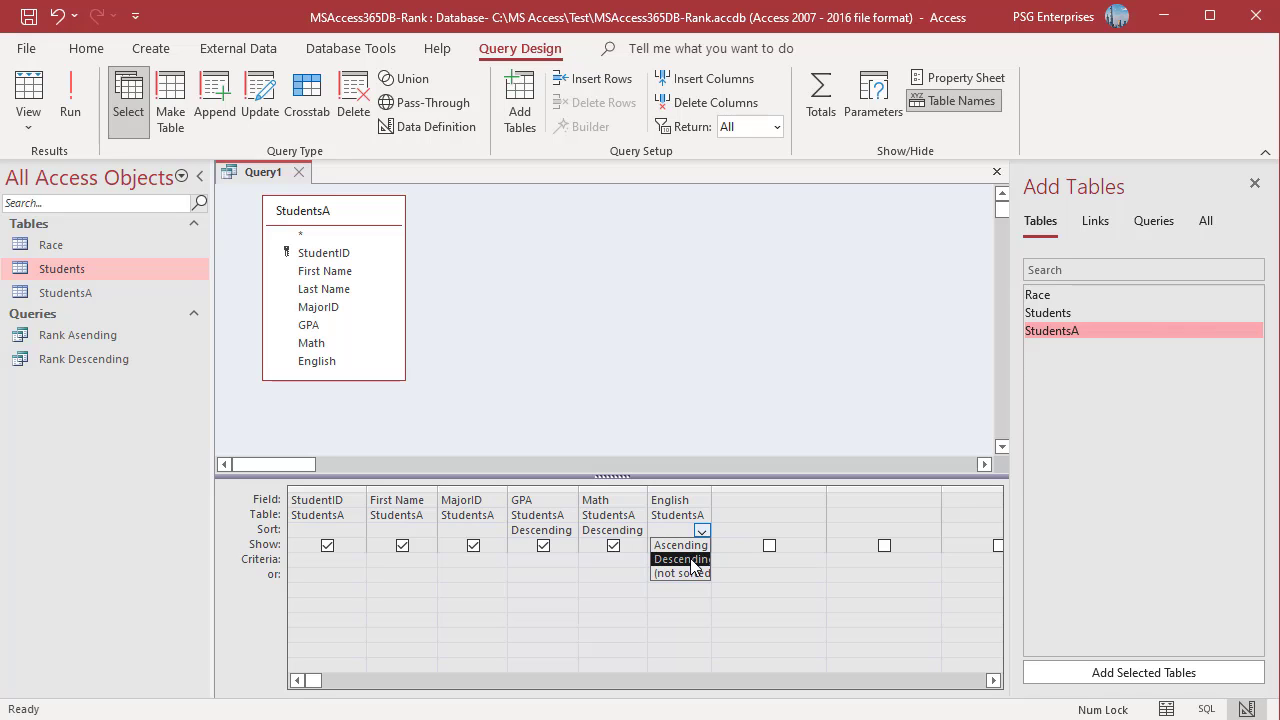
{"action": "left_click", "coordinate": [736, 499]}
{"action": "right_click", "coordinate": [736, 500]}
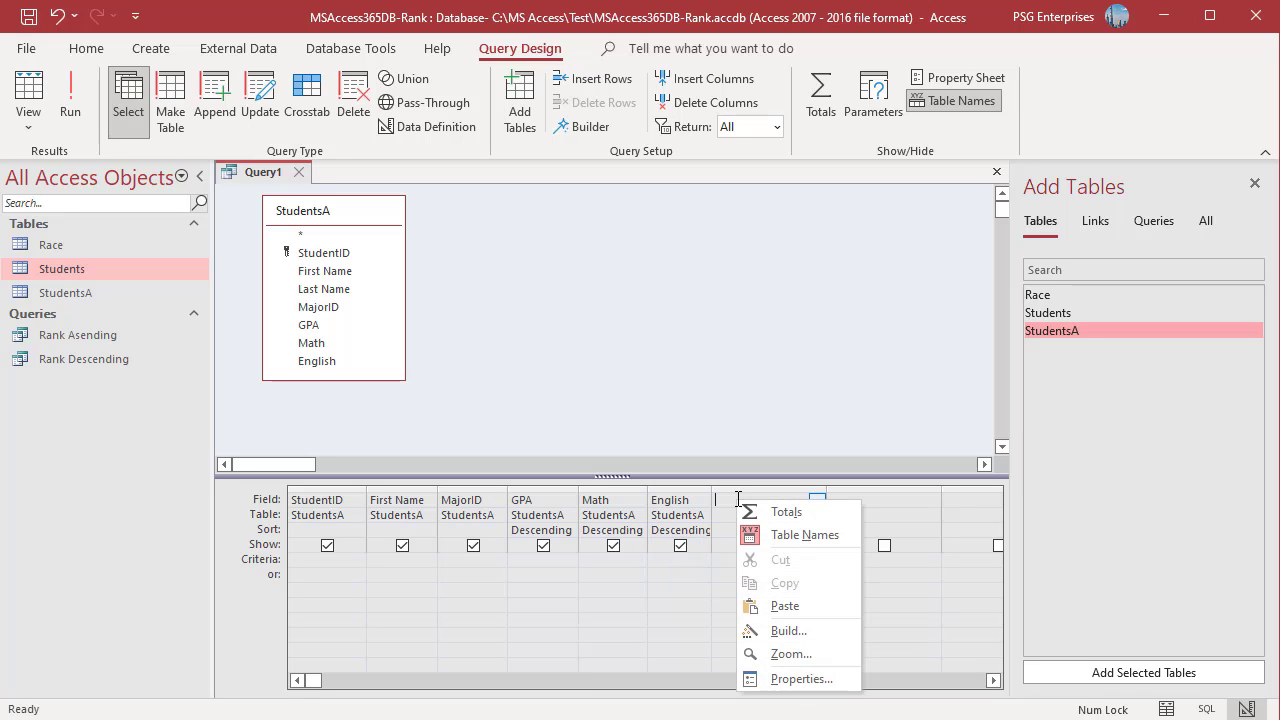
{"action": "left_click", "coordinate": [773, 655]}
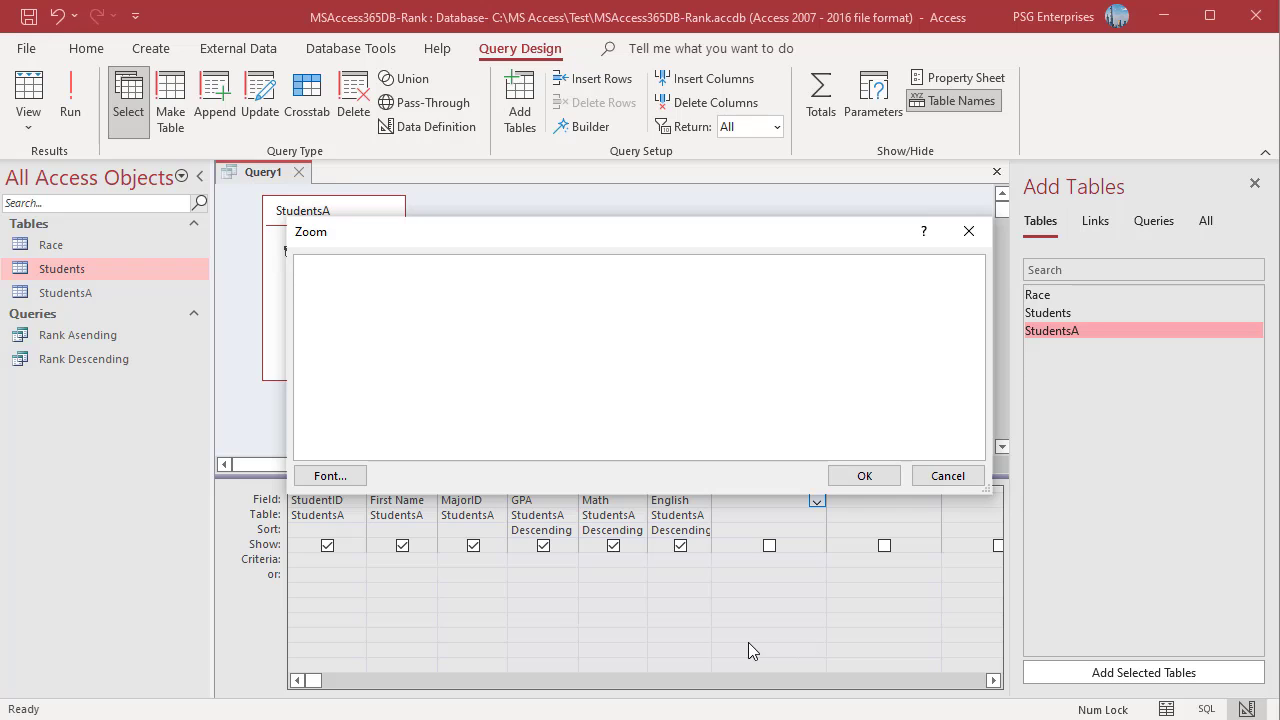
Enter the Rank (Sequence) subquery comparing GPA, then Math, then English, and confirm it
{"action": "type", "text": "Rank (Sequence): (SELECT Count(*)   FROM    (SELECT t2.GPA, t2.Math, t2.English     FROM StudentsA AS t2 ) AS t1   WHERE t1.GPA > StudentsA.GPA OR           (t1.GPA = StudentsA.GPA  AND t1.Math >StudentsA.Math) OR           (t1.GPA = StudentsA.GPA  AND t1.Math = StudentsA.Math AND t1.English >StudentsA.English ))+1"}
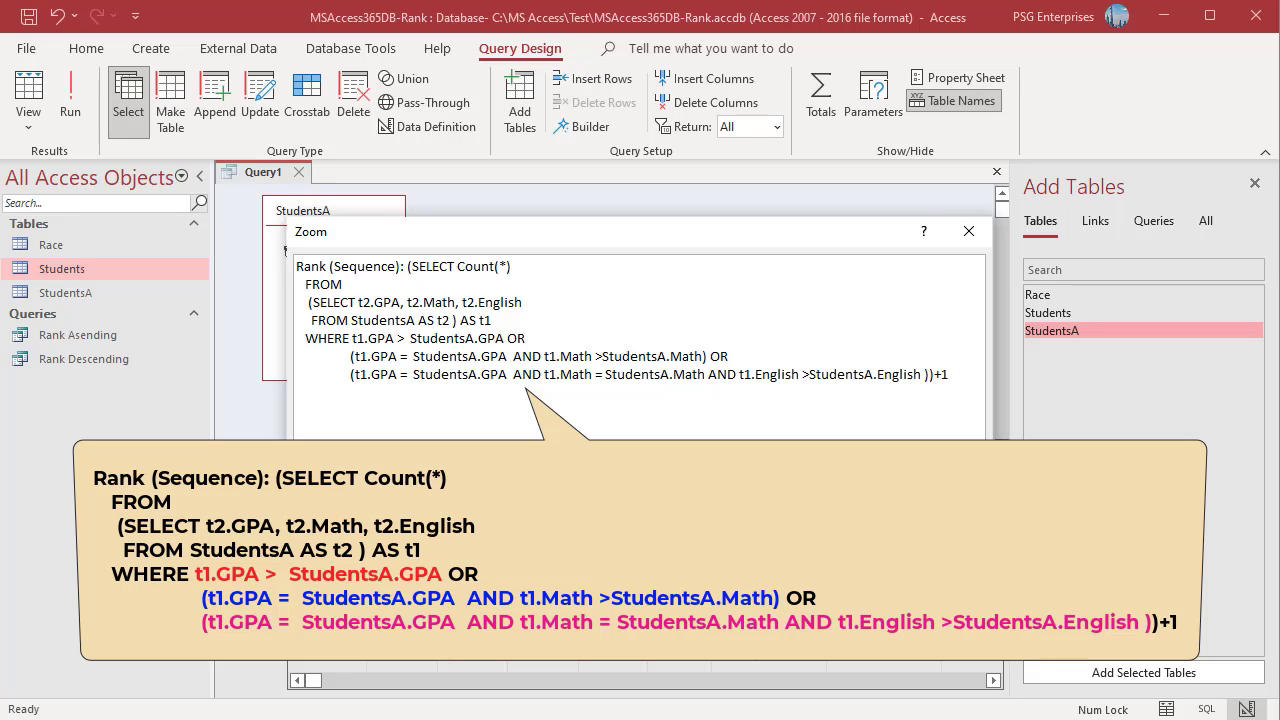
{"action": "left_click", "coordinate": [855, 473]}
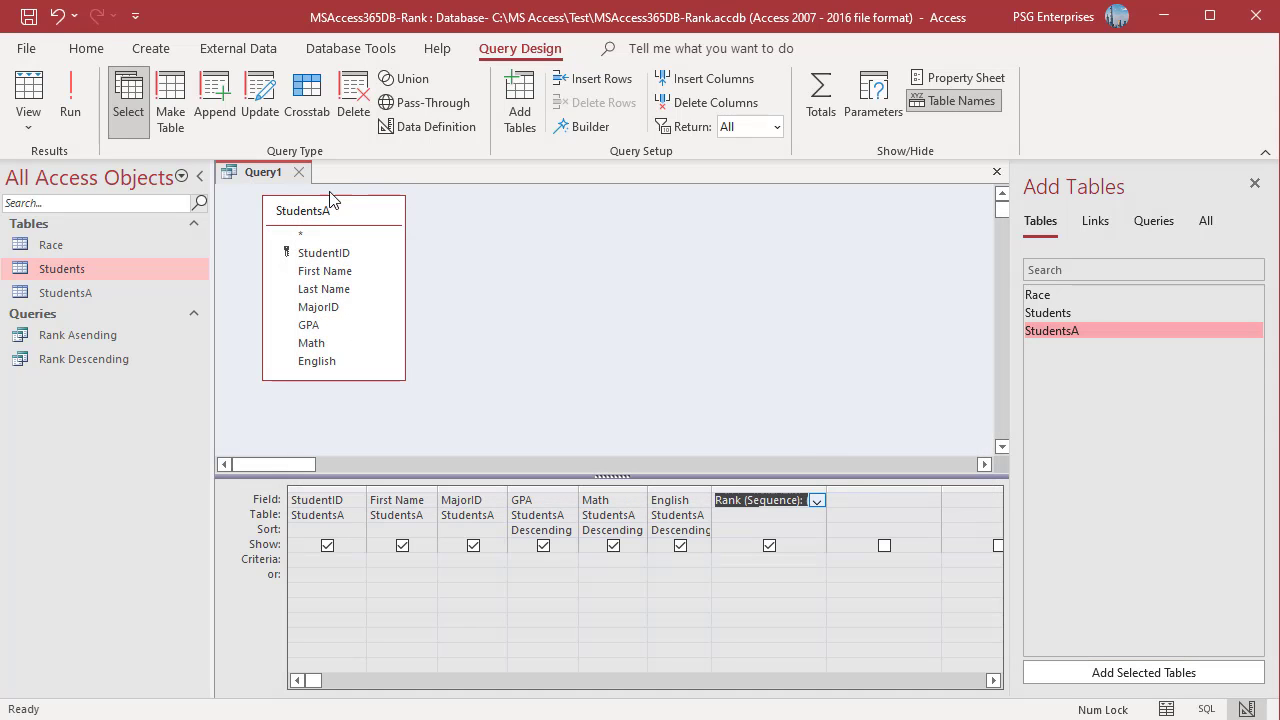
{"action": "left_click", "coordinate": [70, 100]}
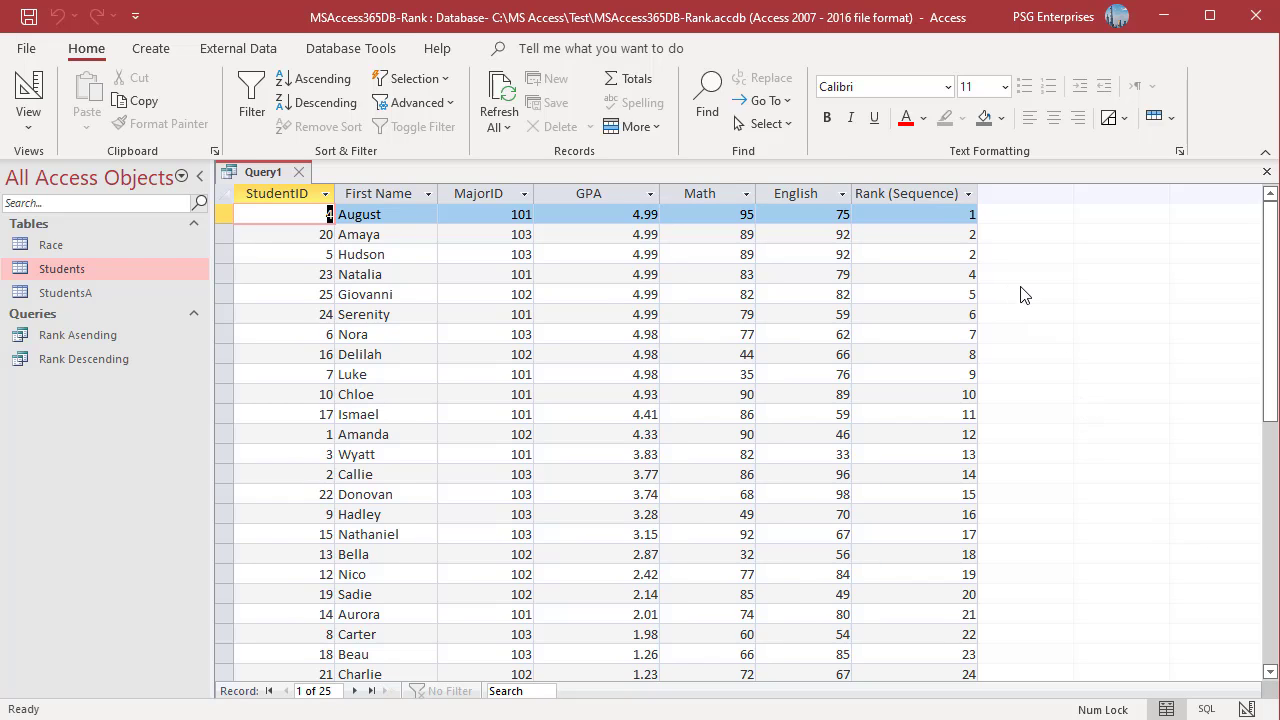
{"action": "key", "text": "ctrl+period"}
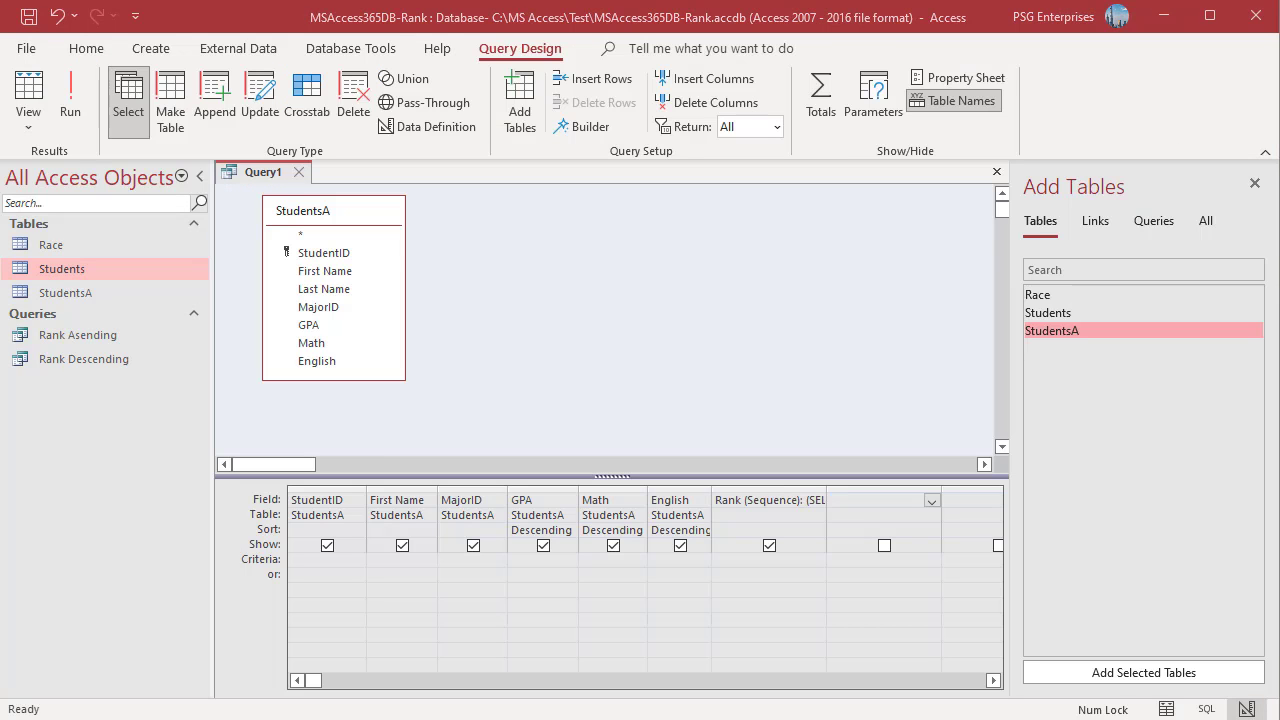
Enter the Rank (Unique) subquery in the next field via Shift+F2 and confirm it
{"action": "key", "text": "shift+F2"}
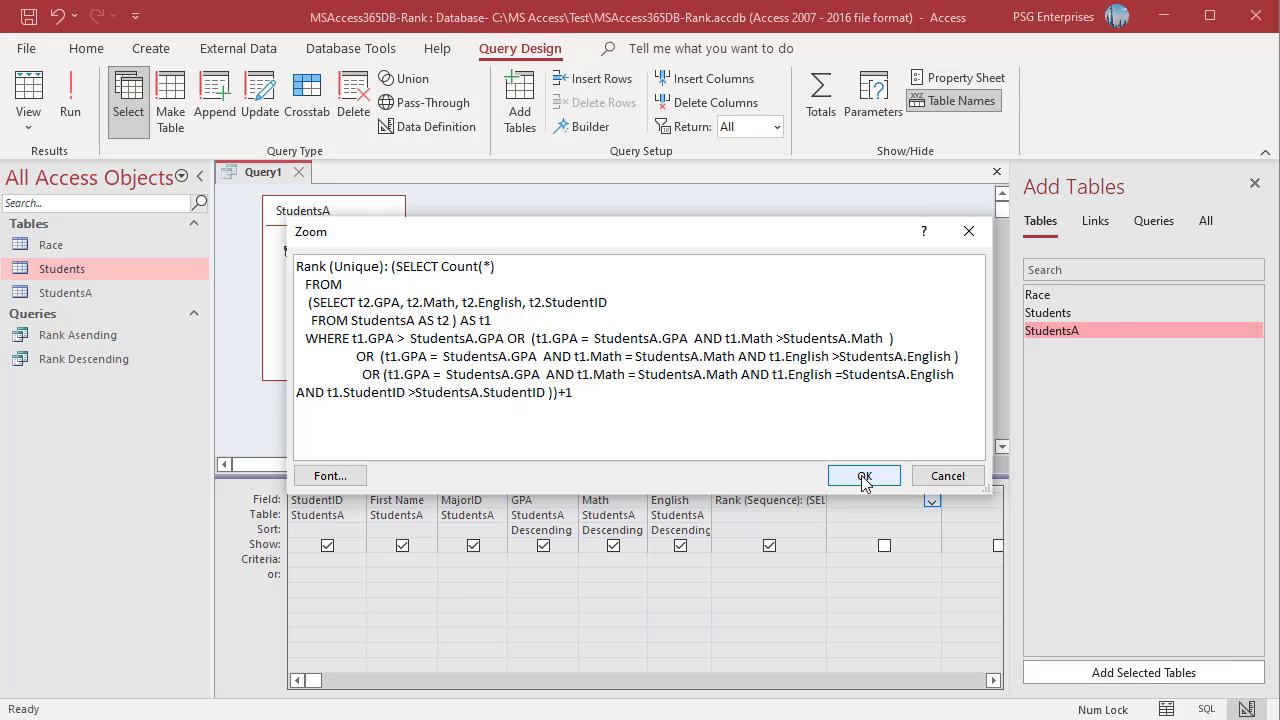
{"action": "left_click", "coordinate": [864, 477]}
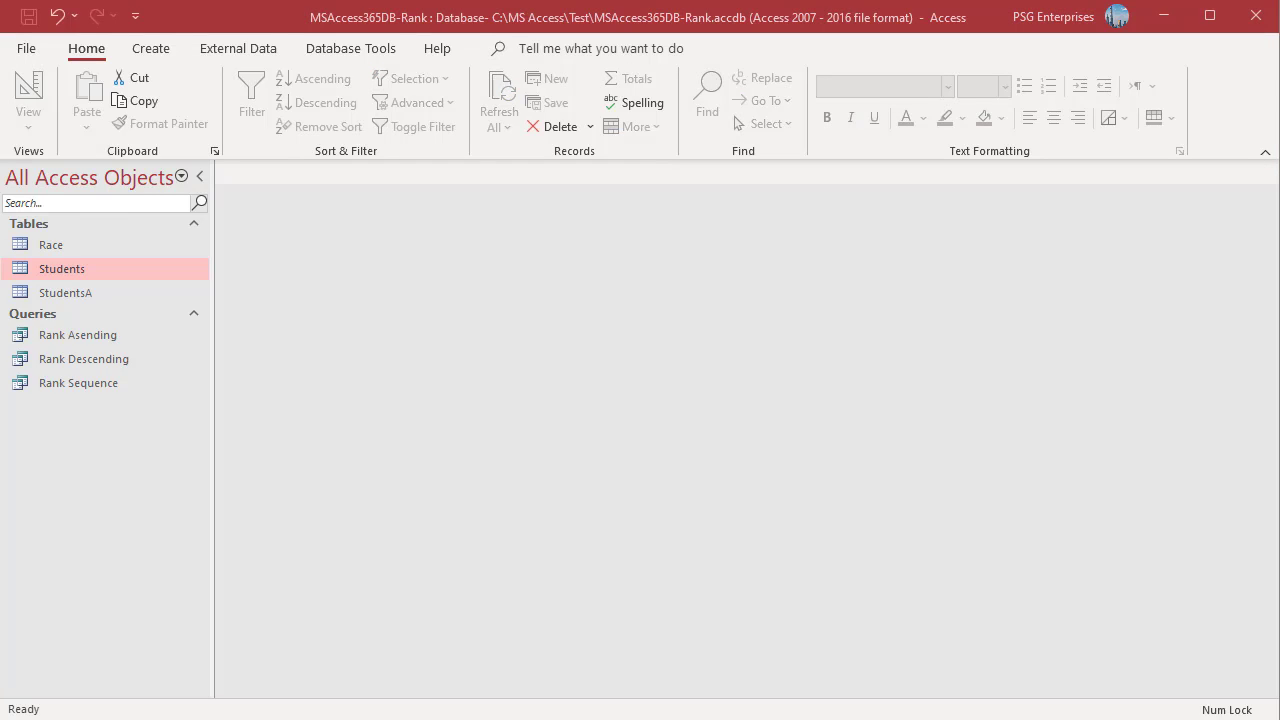
Start a new query on Students with StudentID, First Name and MajorID
{"action": "left_click", "coordinate": [151, 48]}
{"action": "left_click", "coordinate": [315, 108]}
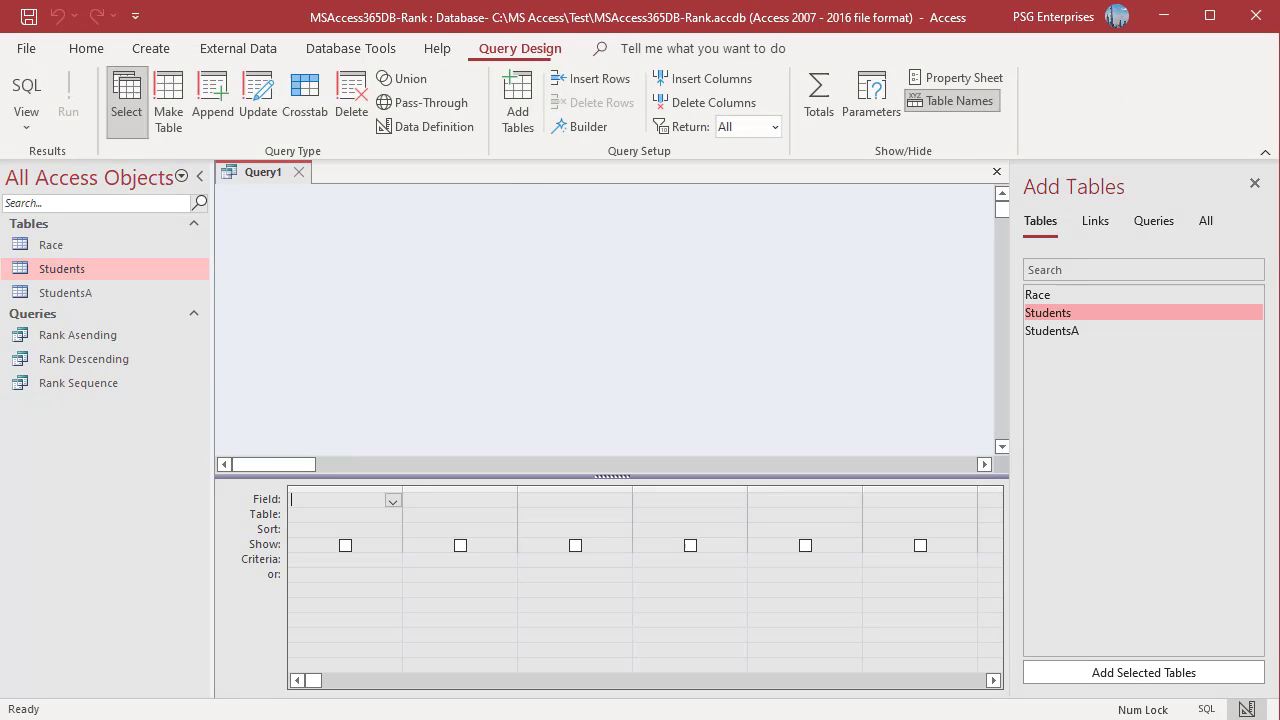
{"action": "double_click", "coordinate": [1057, 315]}
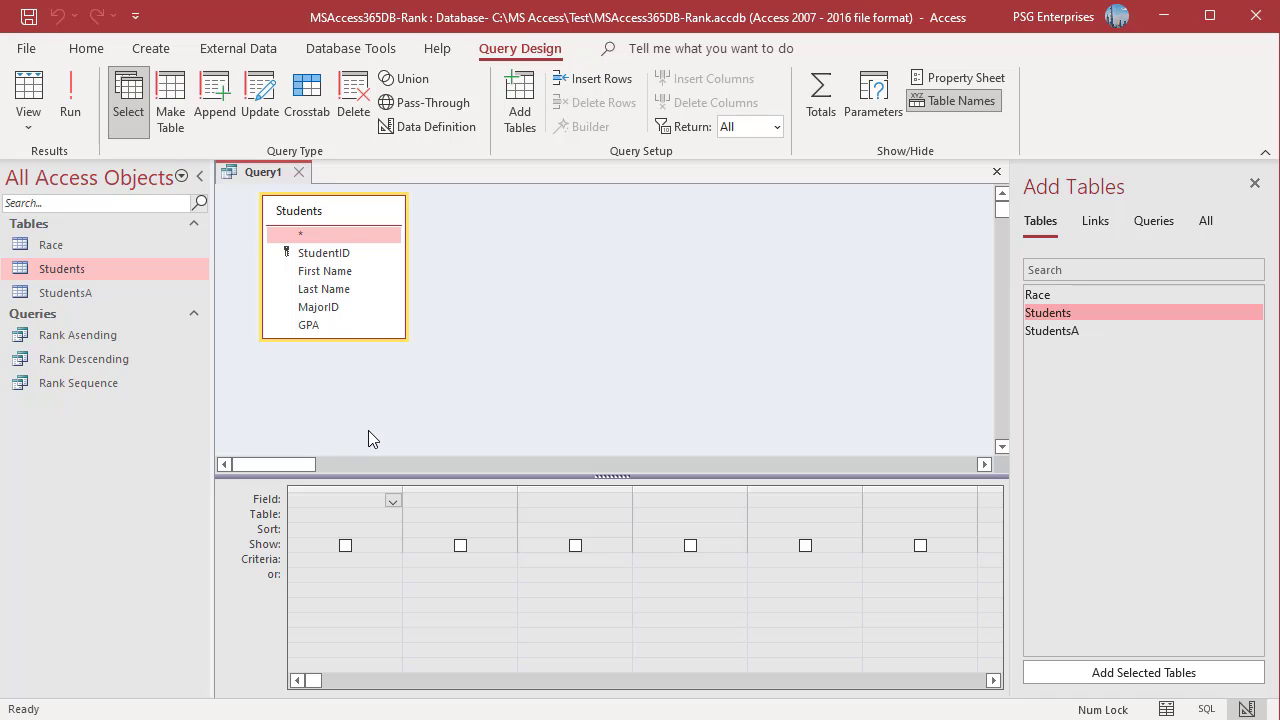
{"action": "double_click", "coordinate": [329, 252]}
{"action": "double_click", "coordinate": [333, 271]}
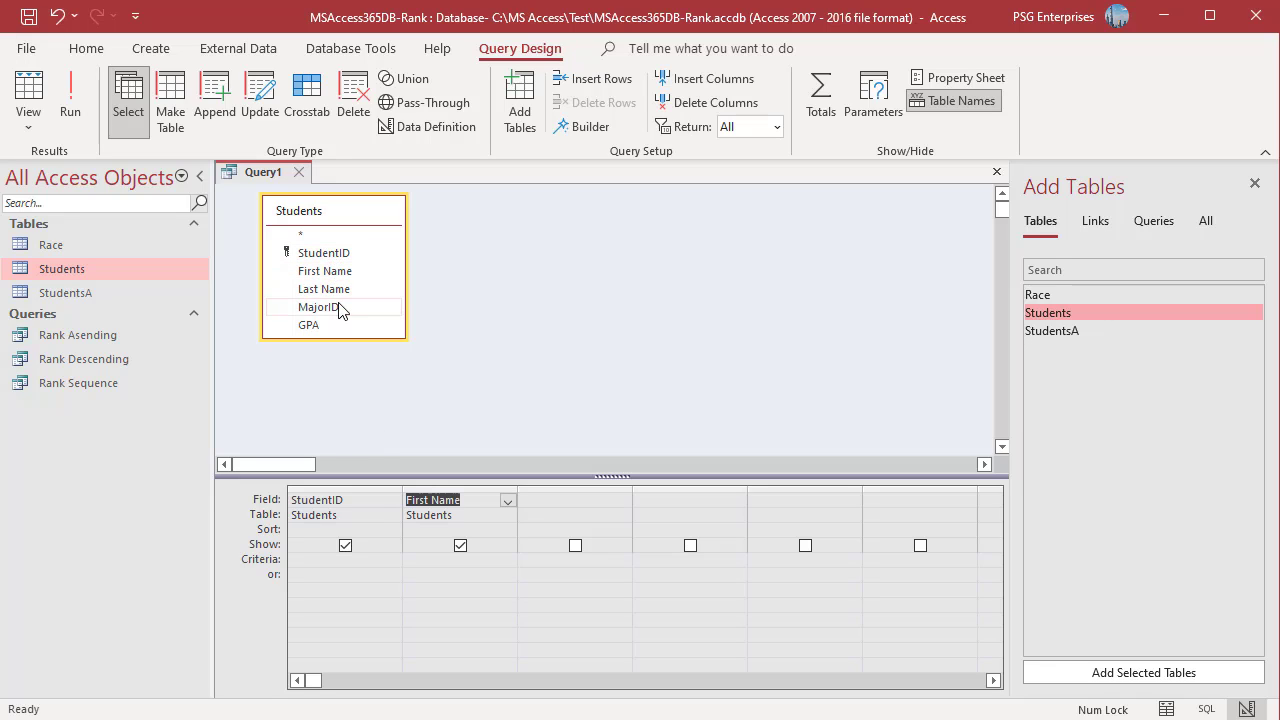
{"action": "double_click", "coordinate": [340, 307]}
Add GPA to the query and sort it from highest to lowest
{"action": "left_click", "coordinate": [318, 326]}
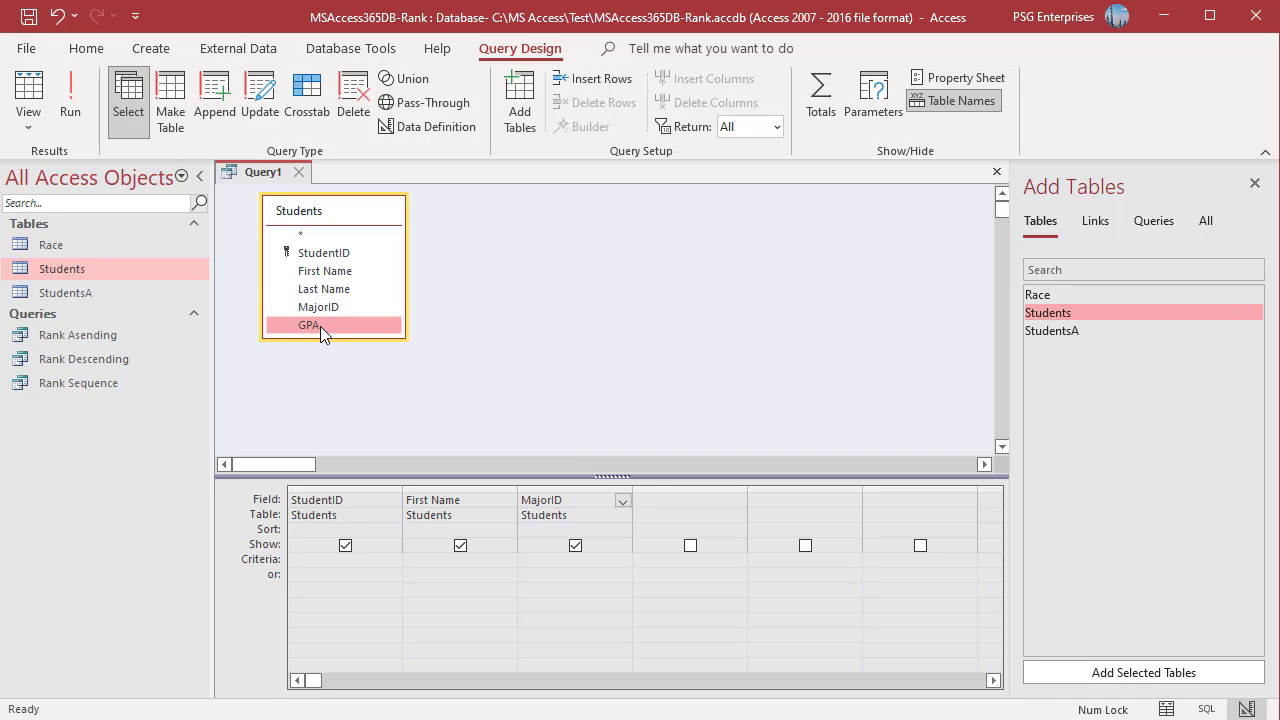
{"action": "double_click", "coordinate": [320, 326]}
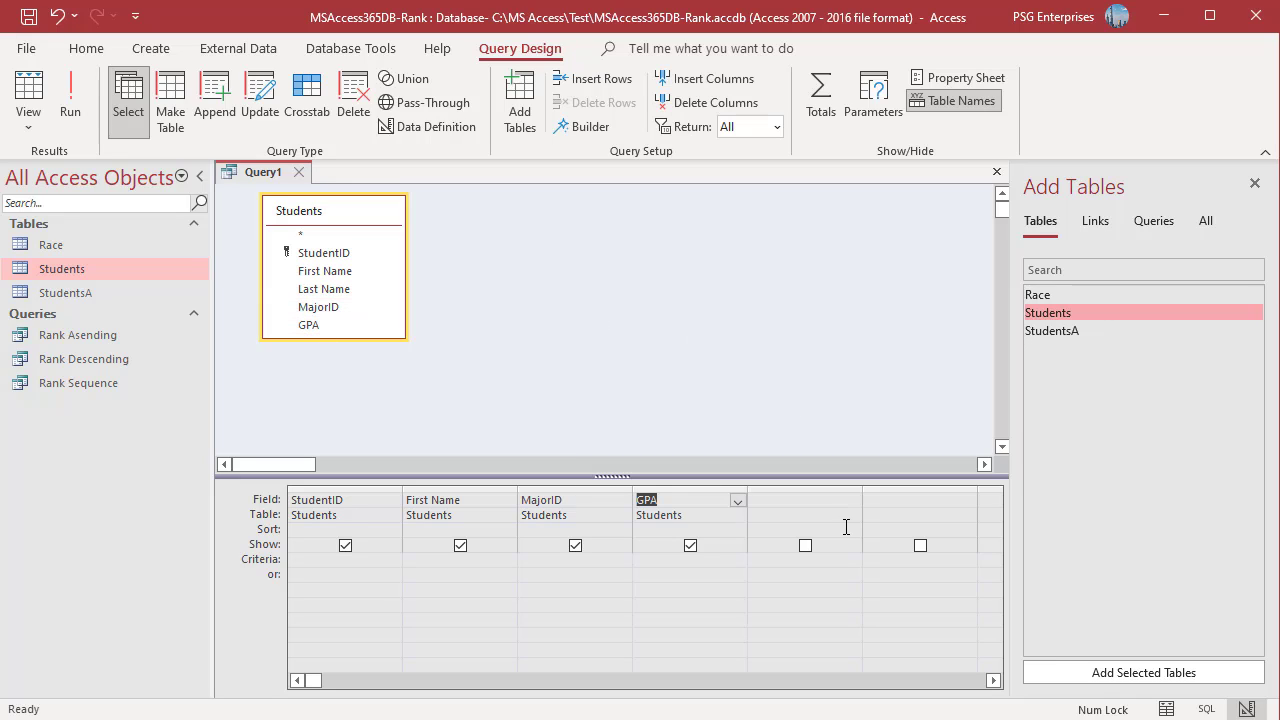
{"action": "left_click", "coordinate": [731, 530]}
{"action": "left_click", "coordinate": [739, 530]}
{"action": "left_click", "coordinate": [668, 558]}
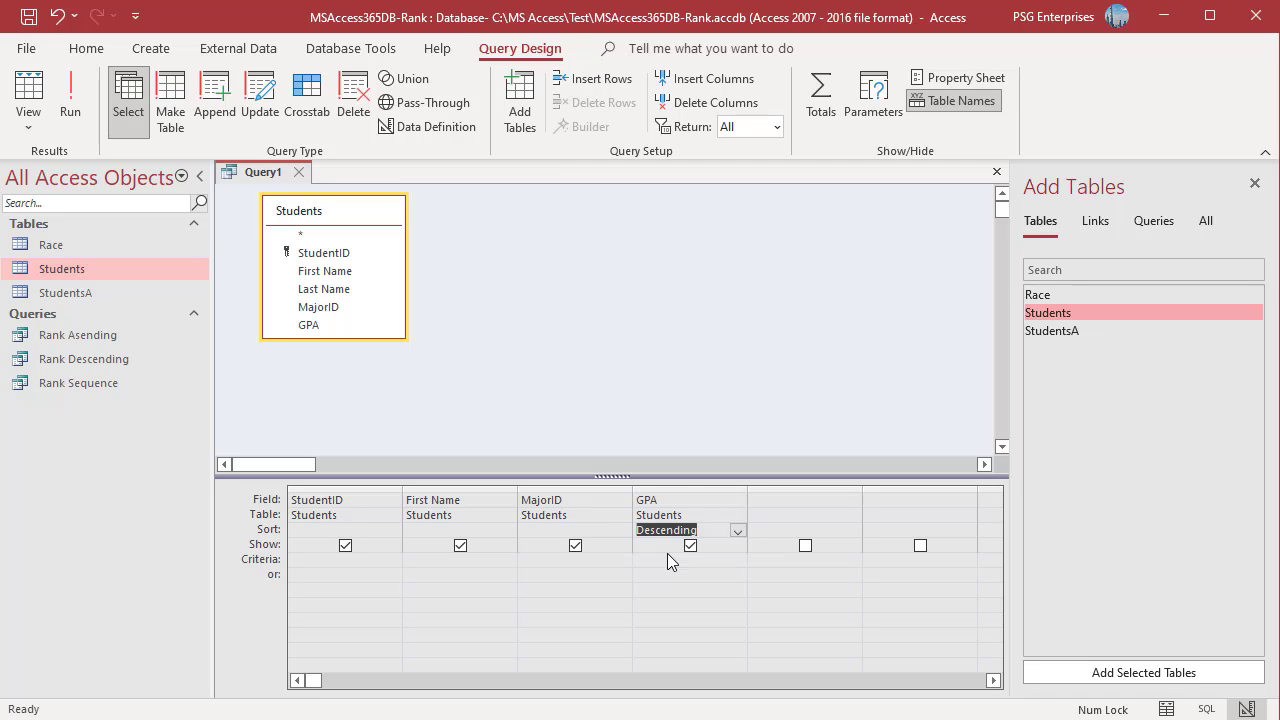
{"action": "left_click", "coordinate": [684, 346]}
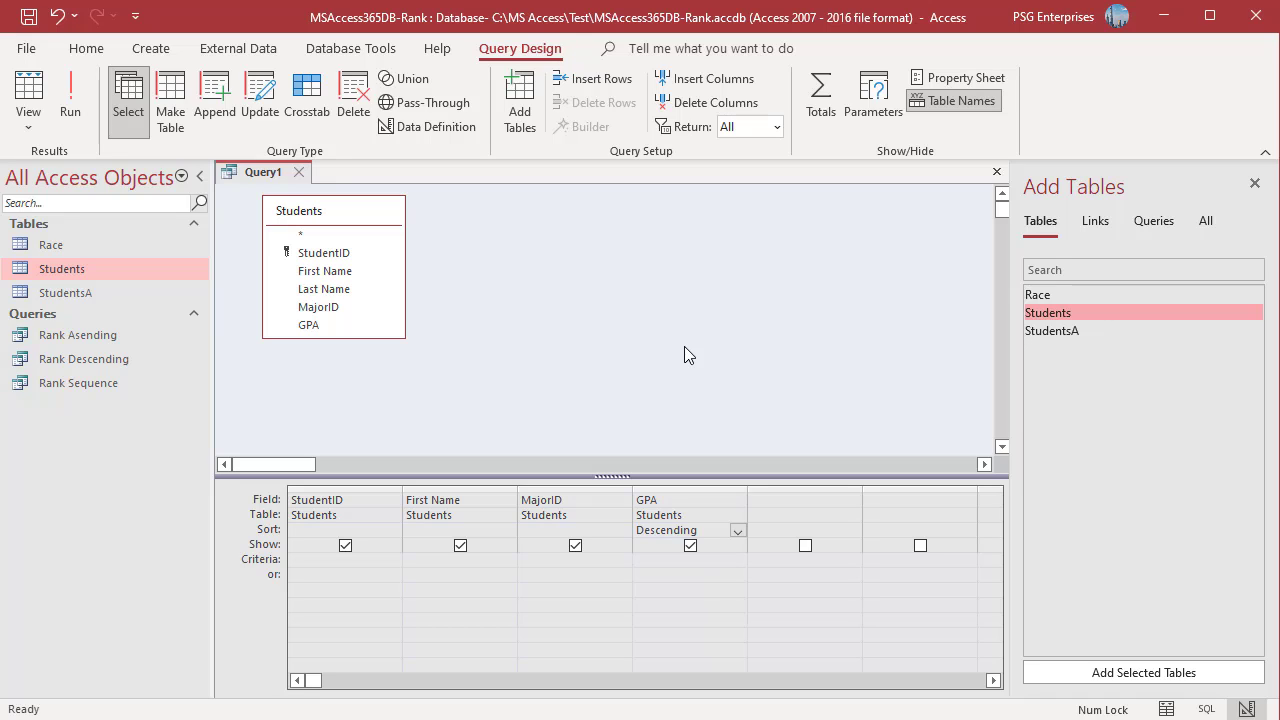
Enter the Rank (Grouped / Skipped) subquery via Shift+F2, run the query, then return to Design View
{"action": "key", "text": "shift+F2"}
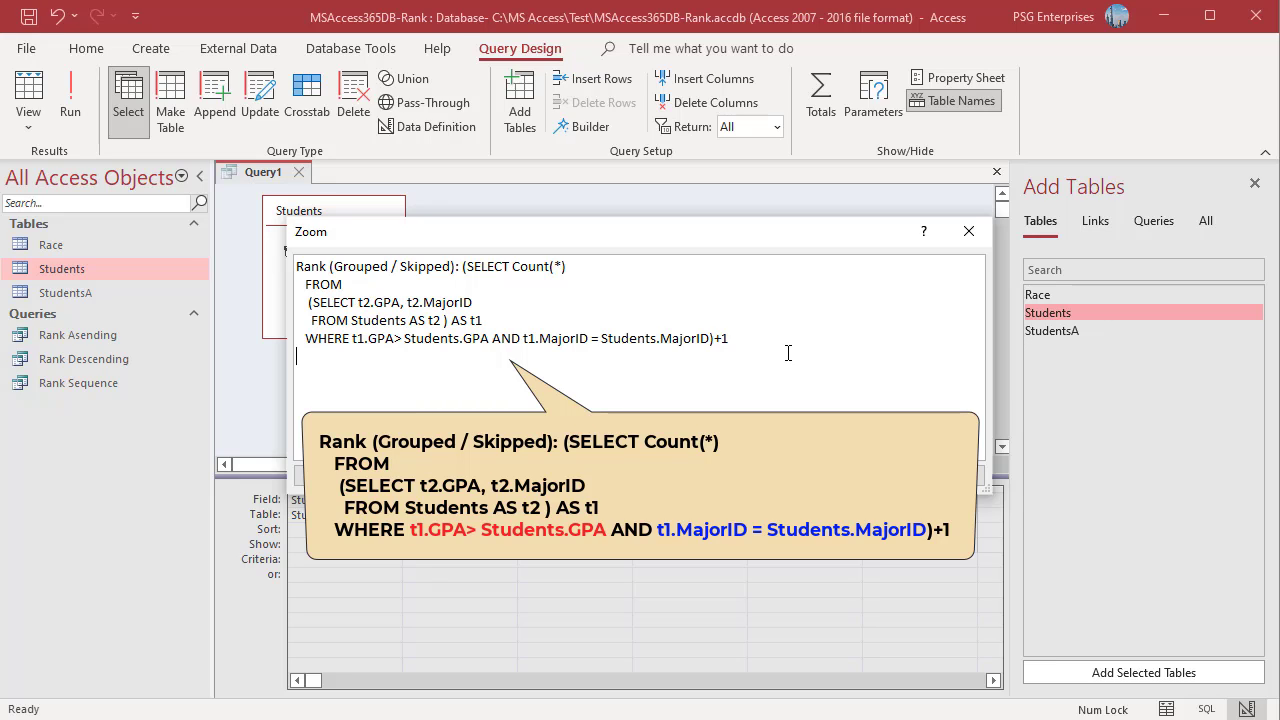
{"action": "left_click", "coordinate": [851, 471]}
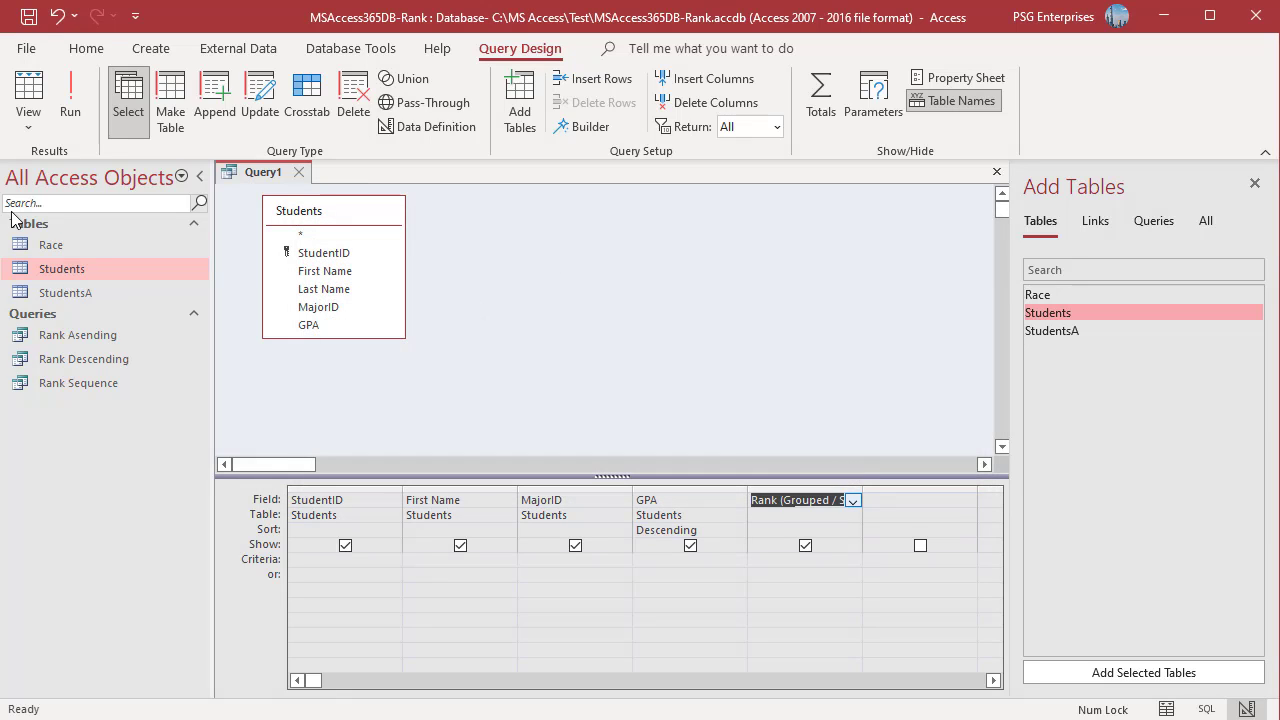
{"action": "left_click", "coordinate": [72, 100]}
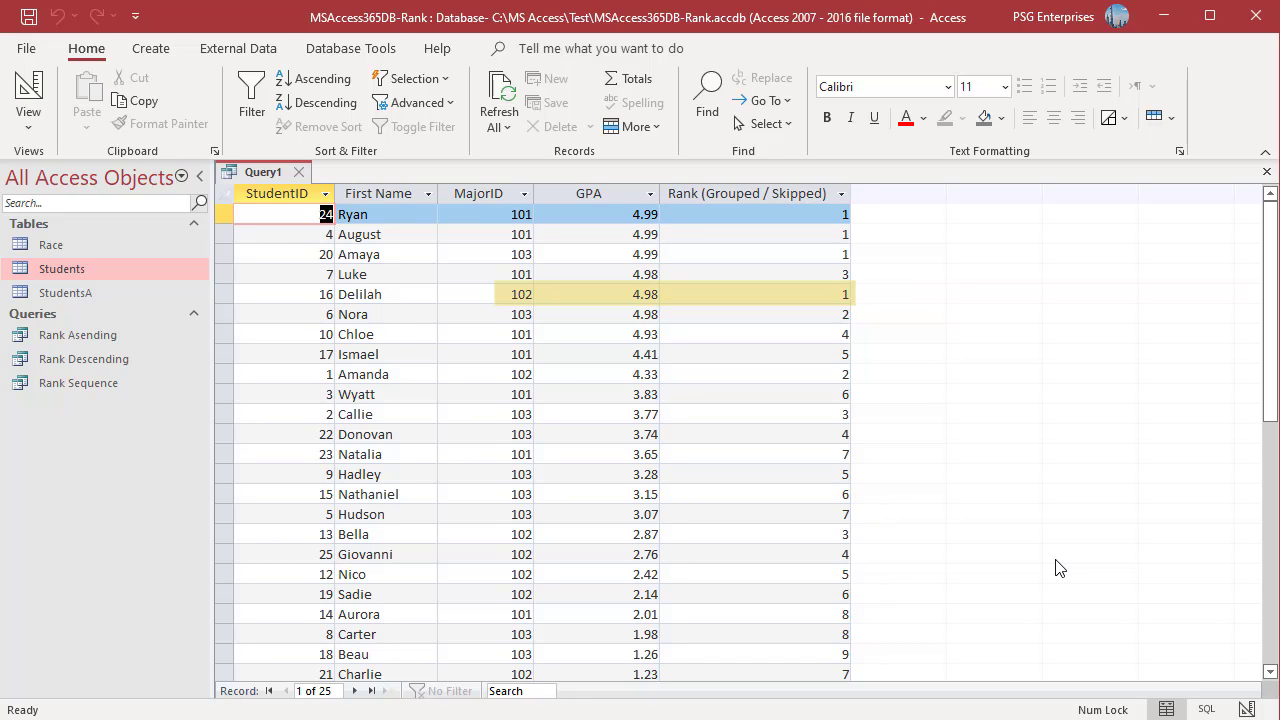
{"action": "left_click", "coordinate": [1247, 709]}
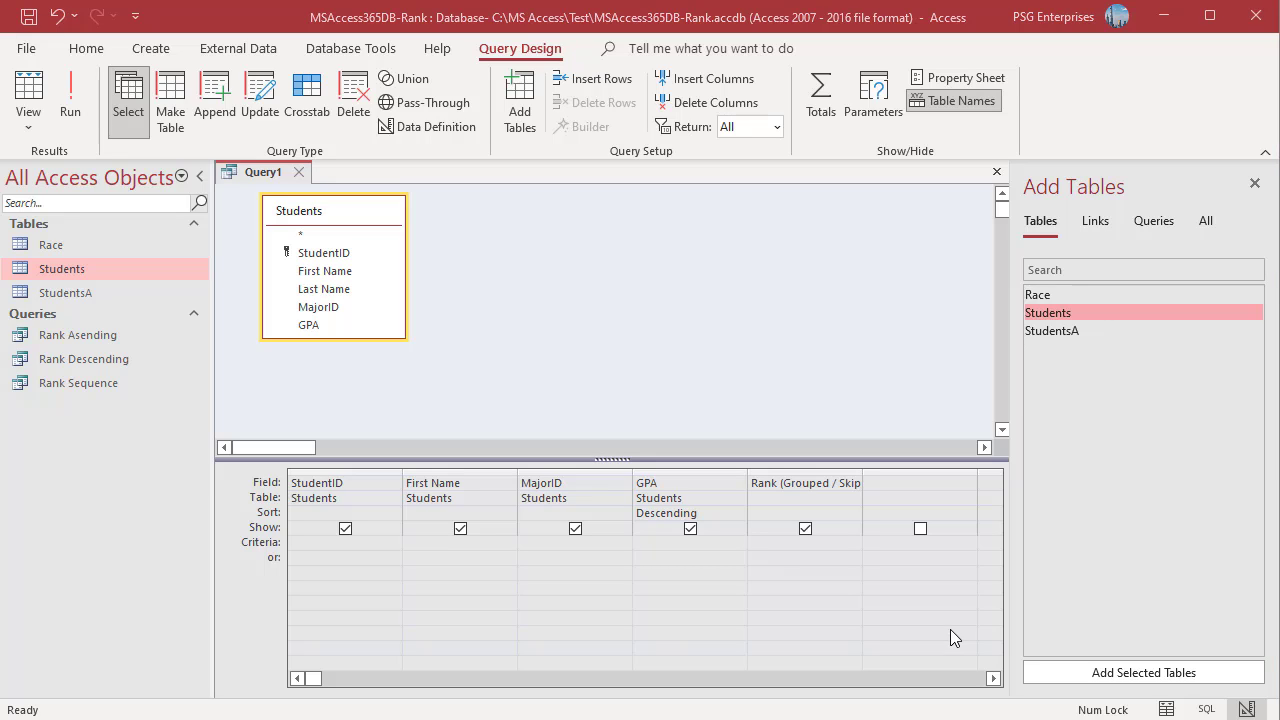
Add the Rank (Grouped / Sequence) DISTINCT subquery, run the query, then return to Design View
{"action": "right_click", "coordinate": [884, 489]}
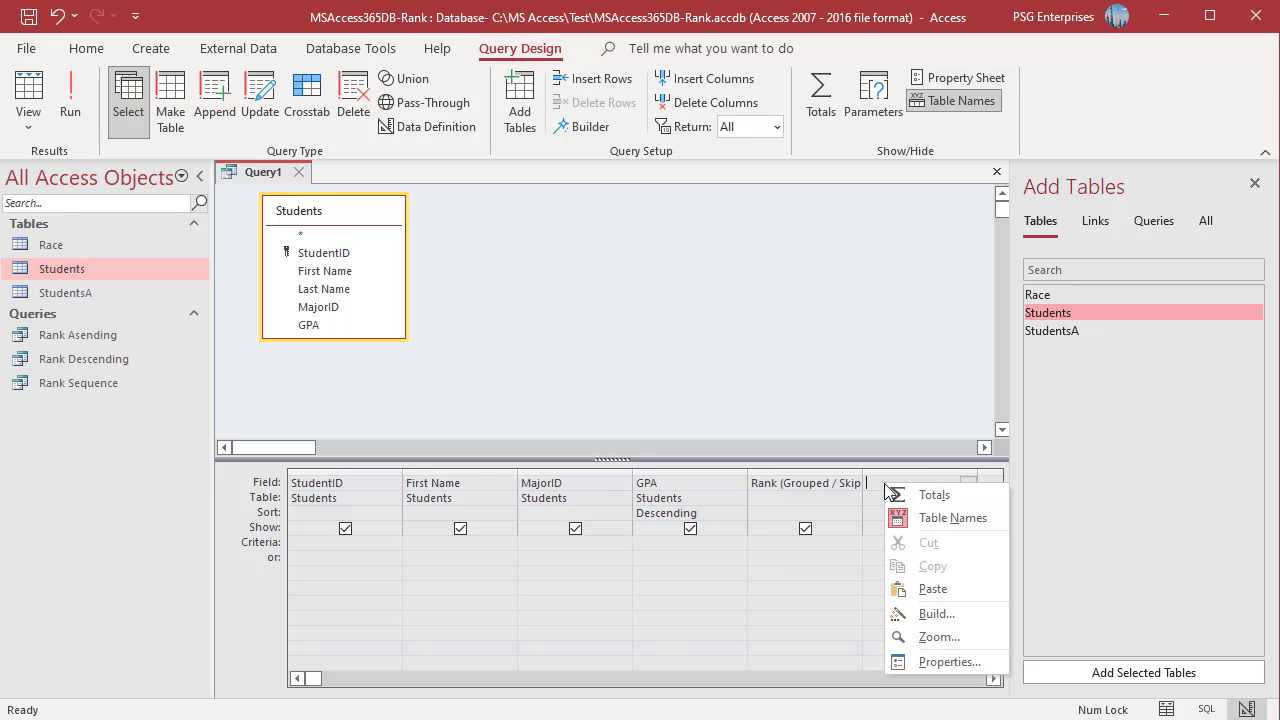
{"action": "left_click", "coordinate": [922, 640]}
{"action": "type", "text": "Rank (Grouped / Sequence): (SELECT Count(*)   FROM    (SELECT DISTINCT  t2.GPA, t2.MajorID     FROM Students AS t2) AS t1   WHERE t1.GPA>=Students.GPA AND t1.MajorID =Students.MajorID )"}
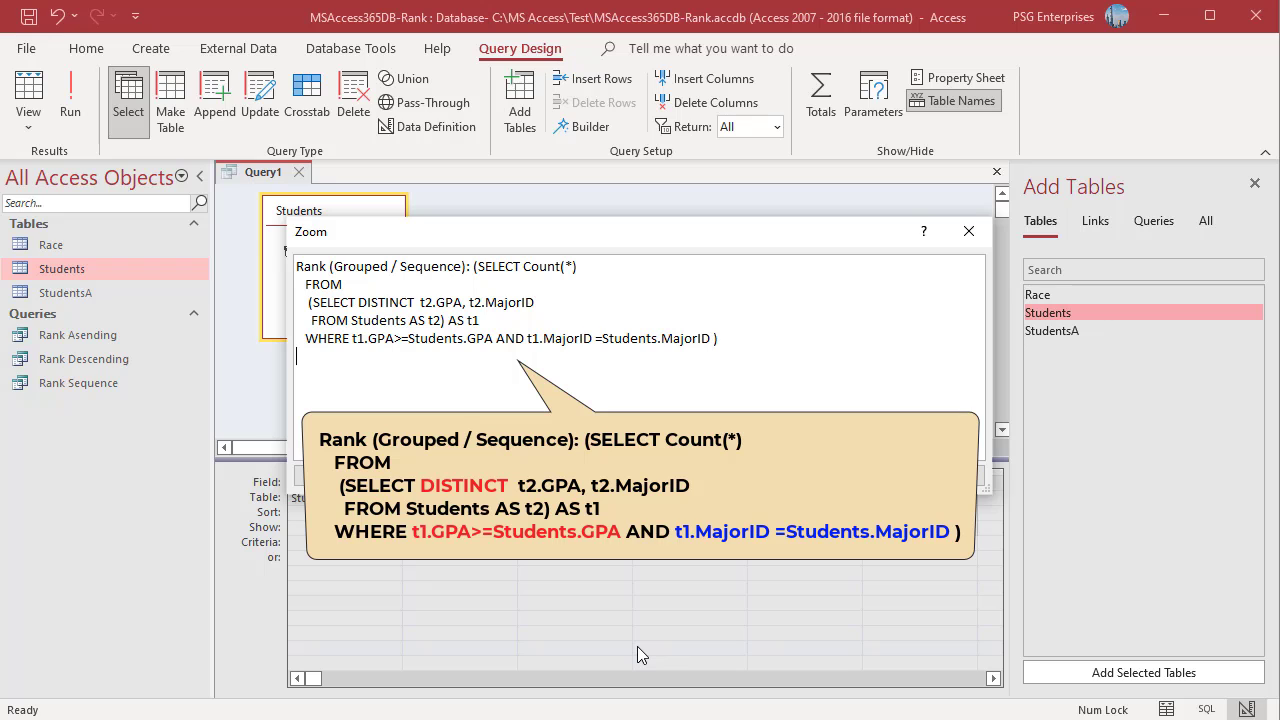
{"action": "left_click", "coordinate": [848, 477]}
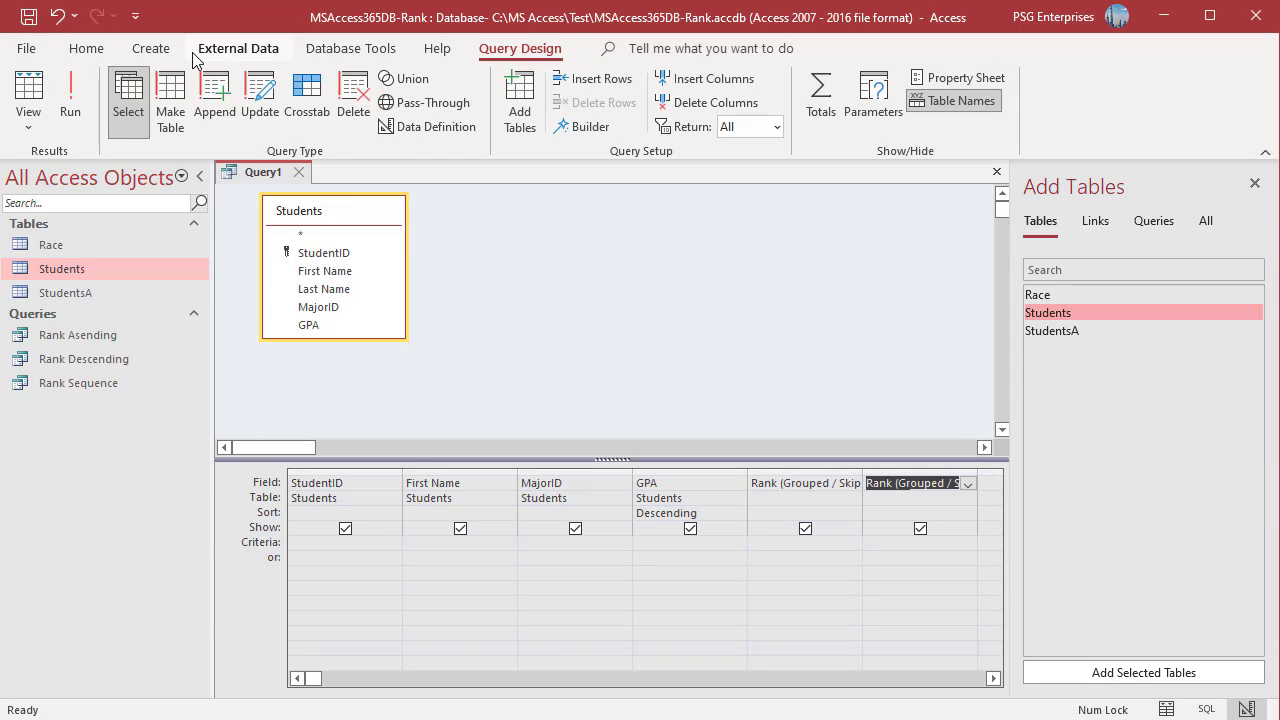
{"action": "left_click", "coordinate": [70, 100]}
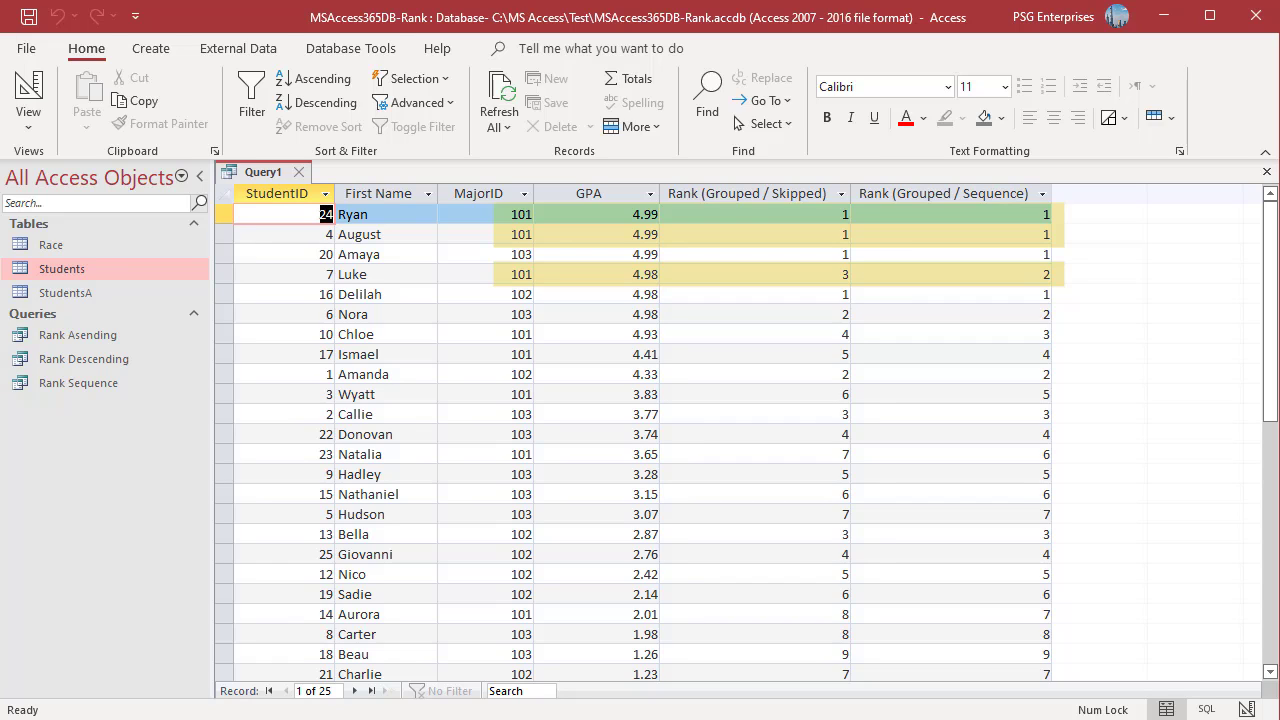
{"action": "left_click", "coordinate": [1246, 709]}
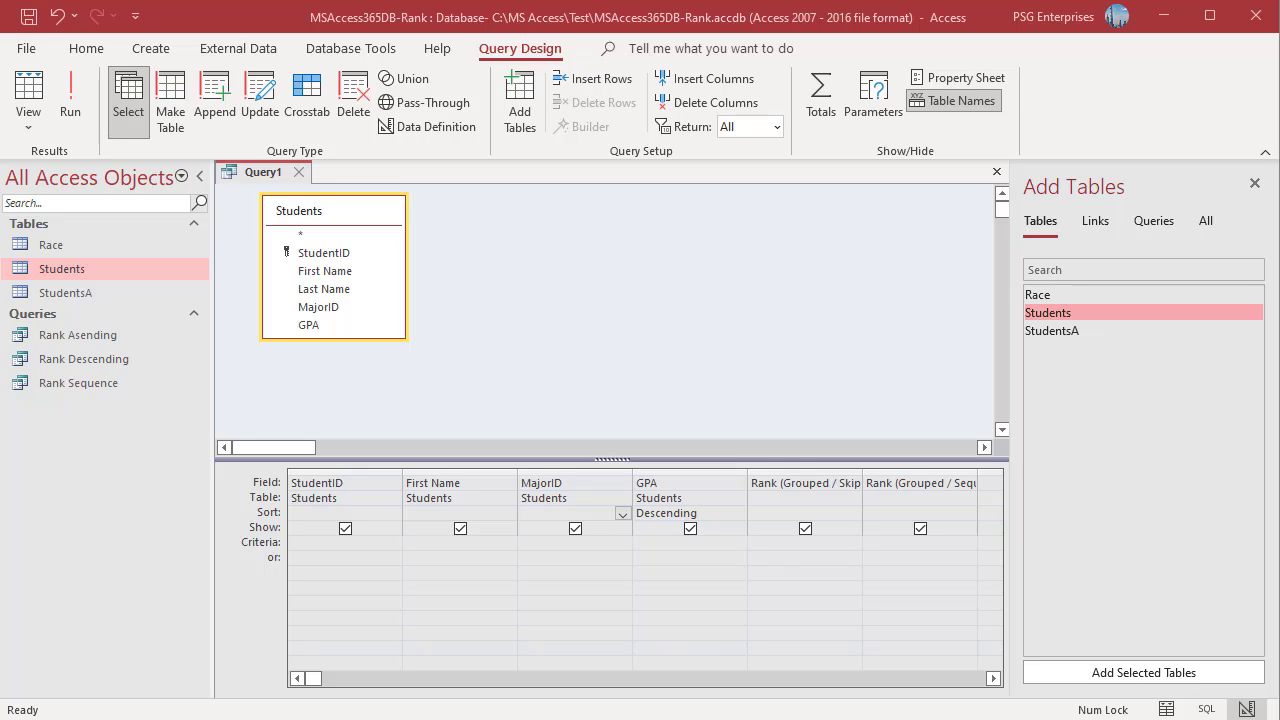
Sort MajorID ascending and run the query to view ranks grouped by major
{"action": "left_click", "coordinate": [622, 513]}
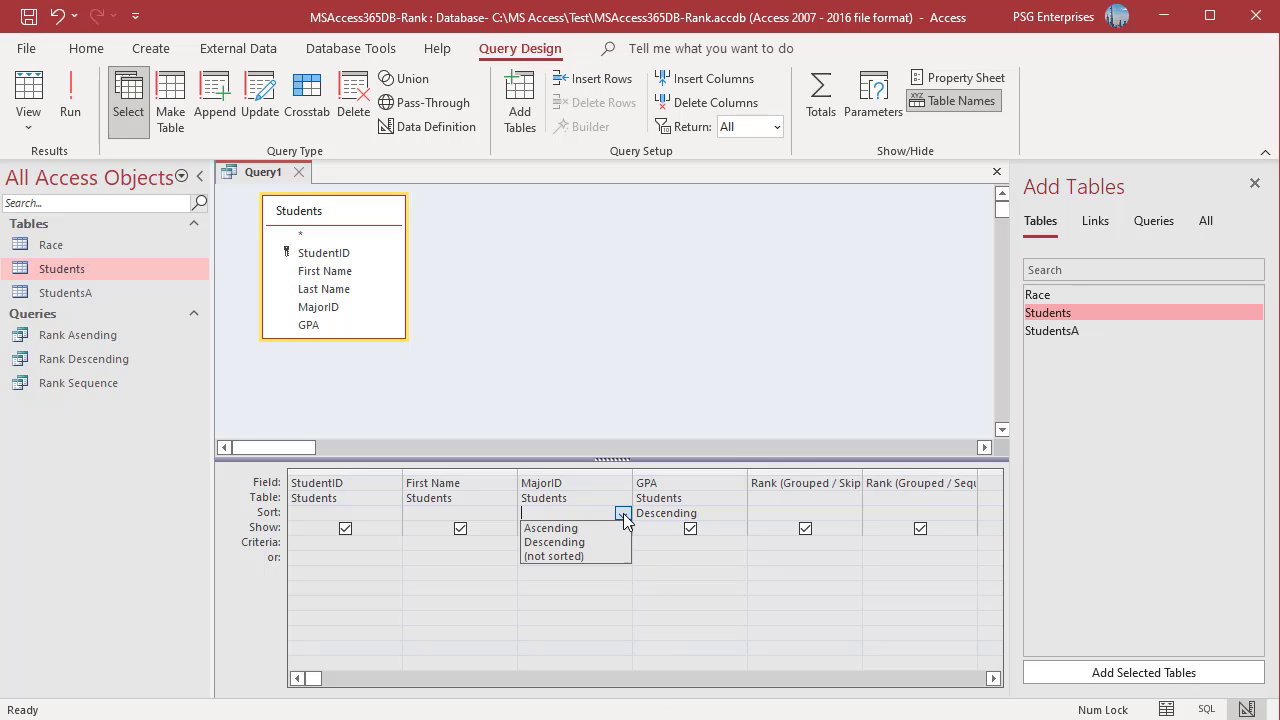
{"action": "left_click", "coordinate": [567, 528]}
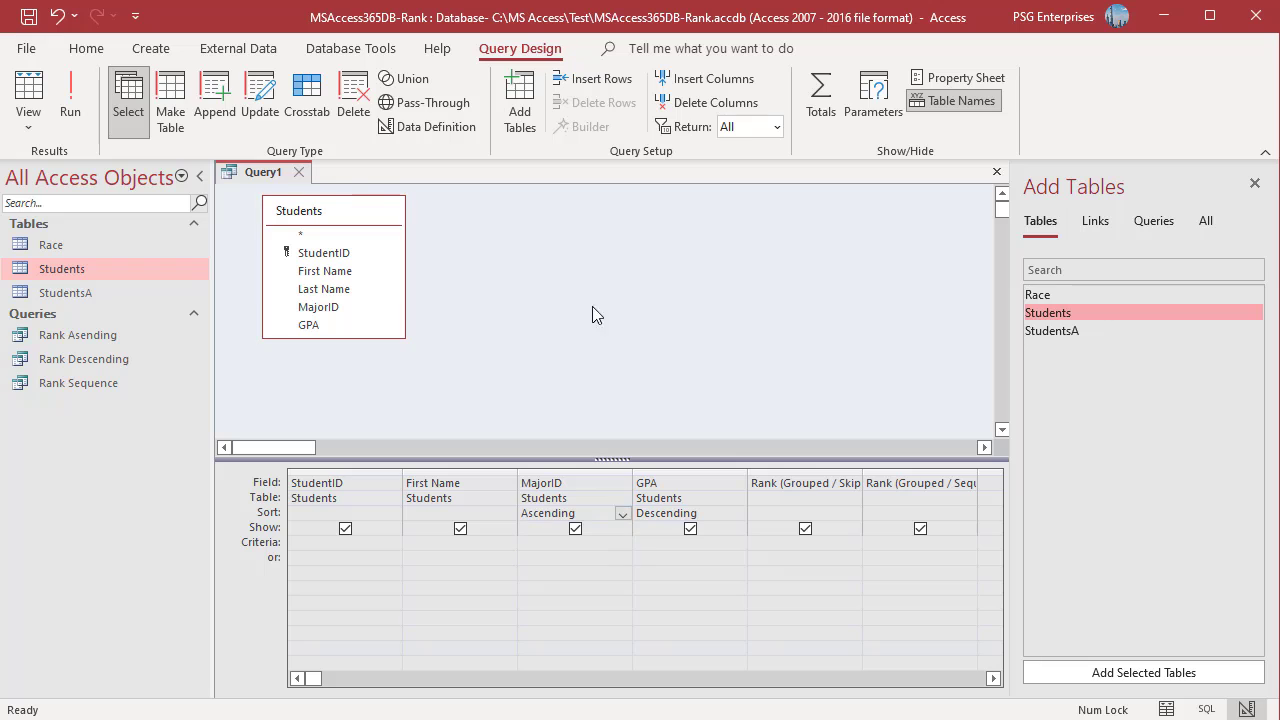
{"action": "left_click", "coordinate": [70, 108]}
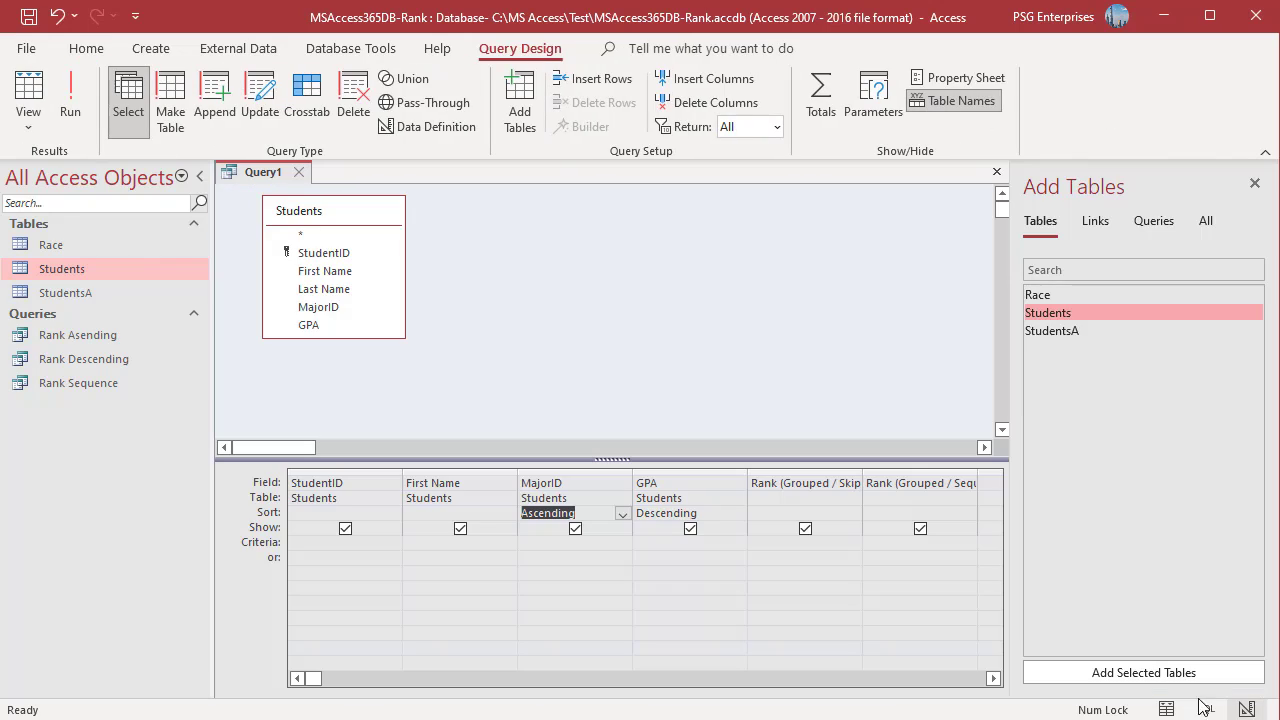
Add a MajorID criterion of 101 and rerun the query to show just that major's ranks
{"action": "left_click", "coordinate": [1246, 709]}
{"action": "left_click", "coordinate": [530, 545]}
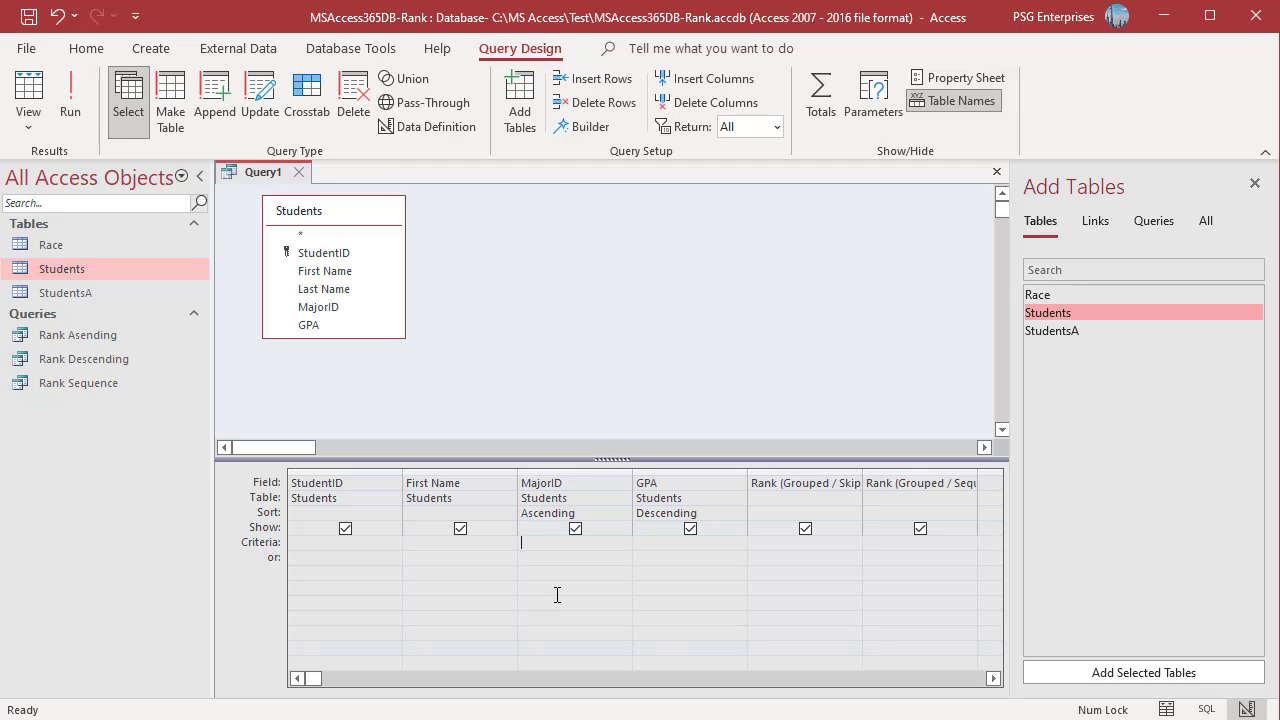
{"action": "type", "text": "101"}
{"action": "left_click", "coordinate": [74, 107]}
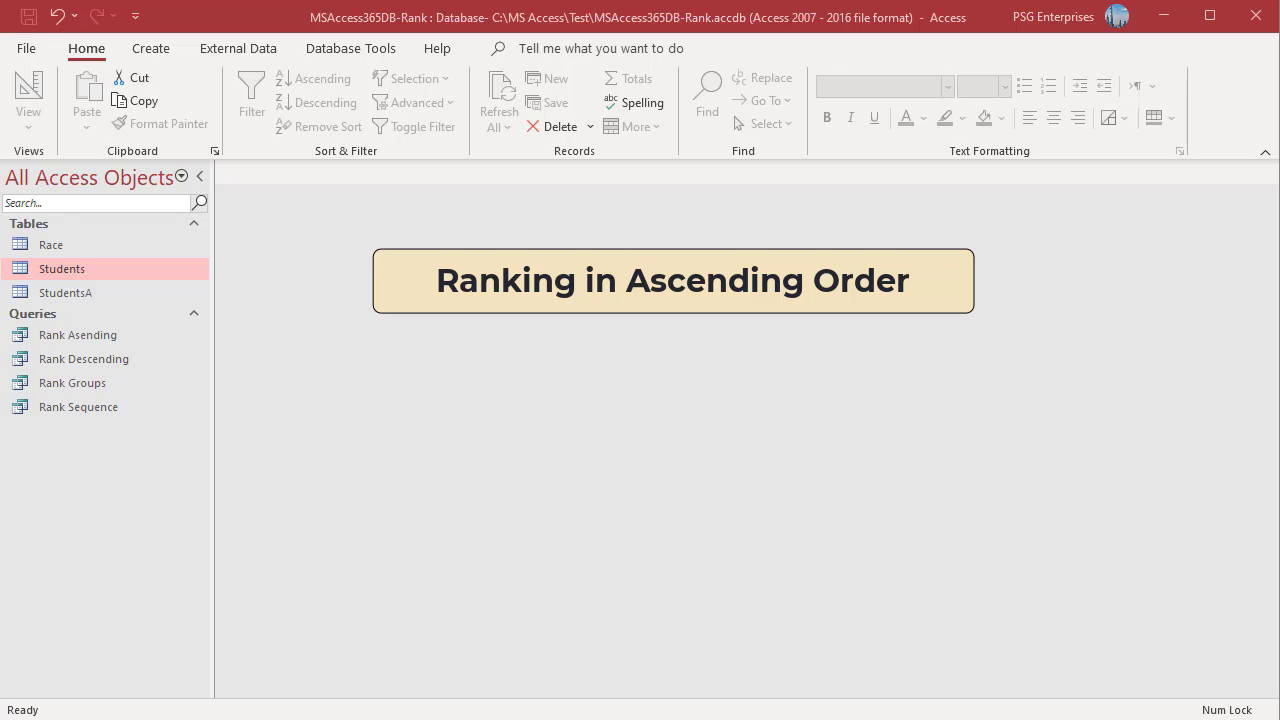
{"action": "double_click", "coordinate": [80, 250]}
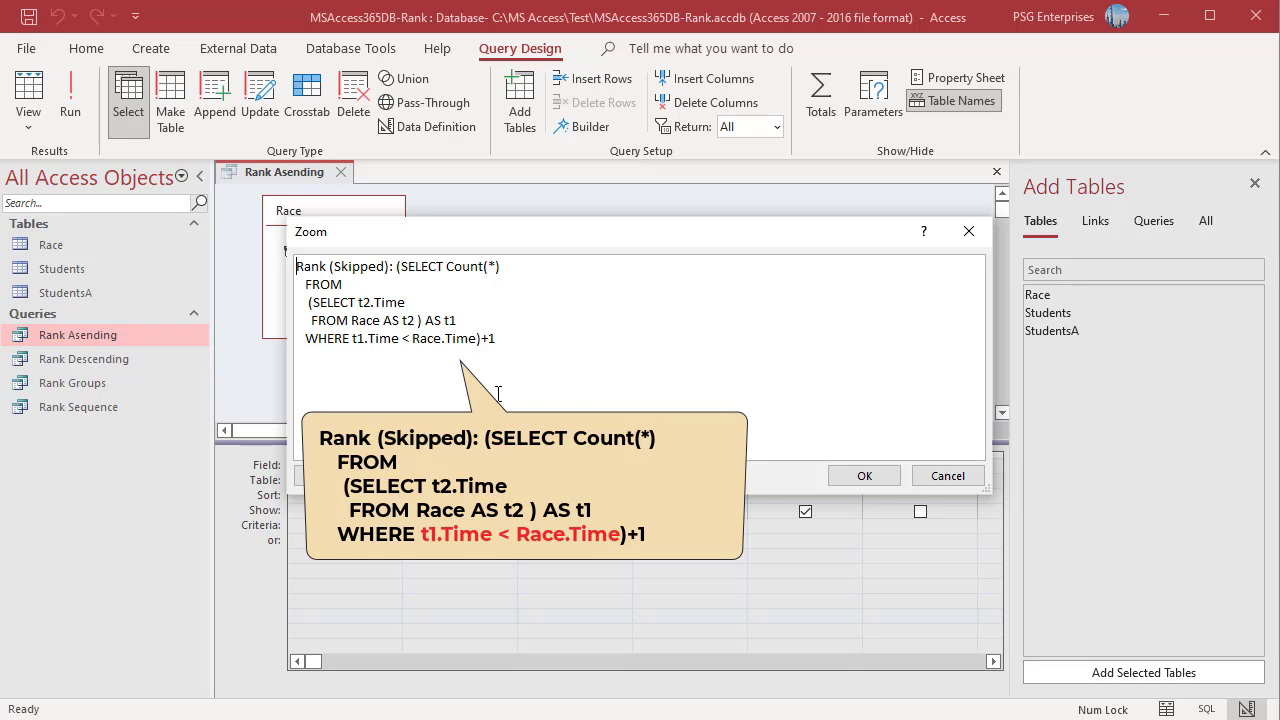
{"action": "left_click", "coordinate": [852, 475]}
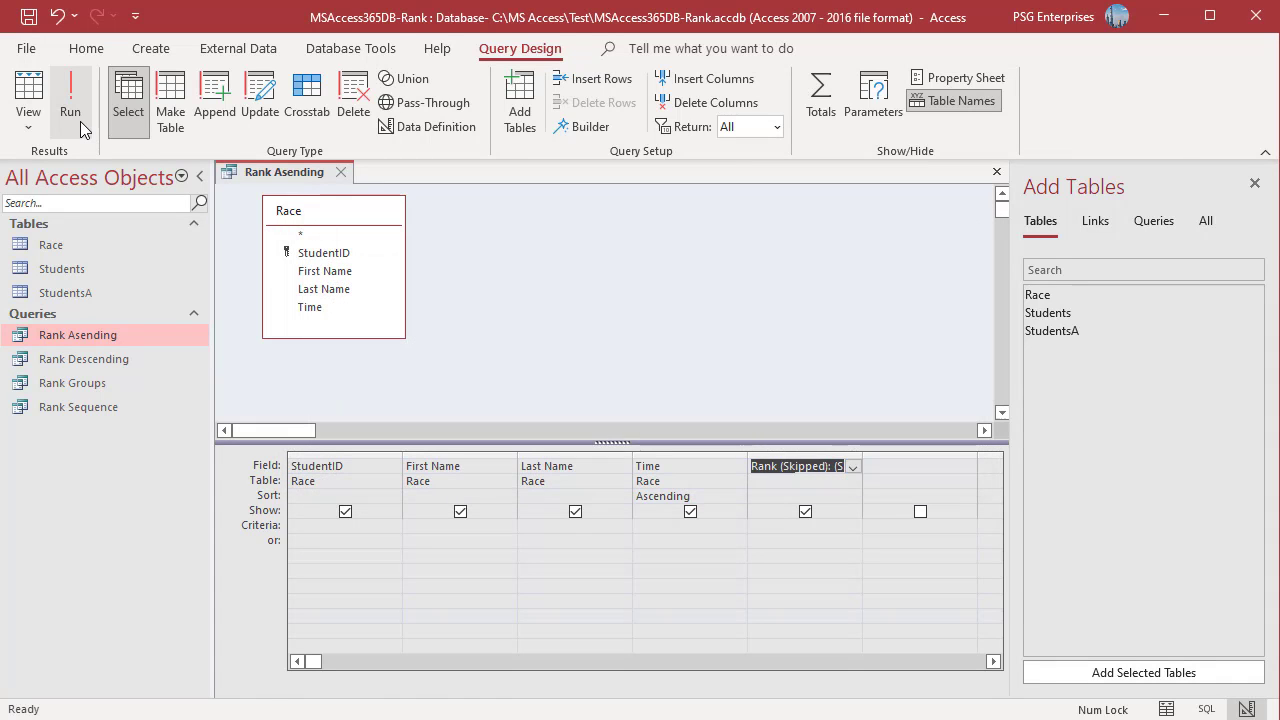
{"action": "left_click", "coordinate": [84, 128]}
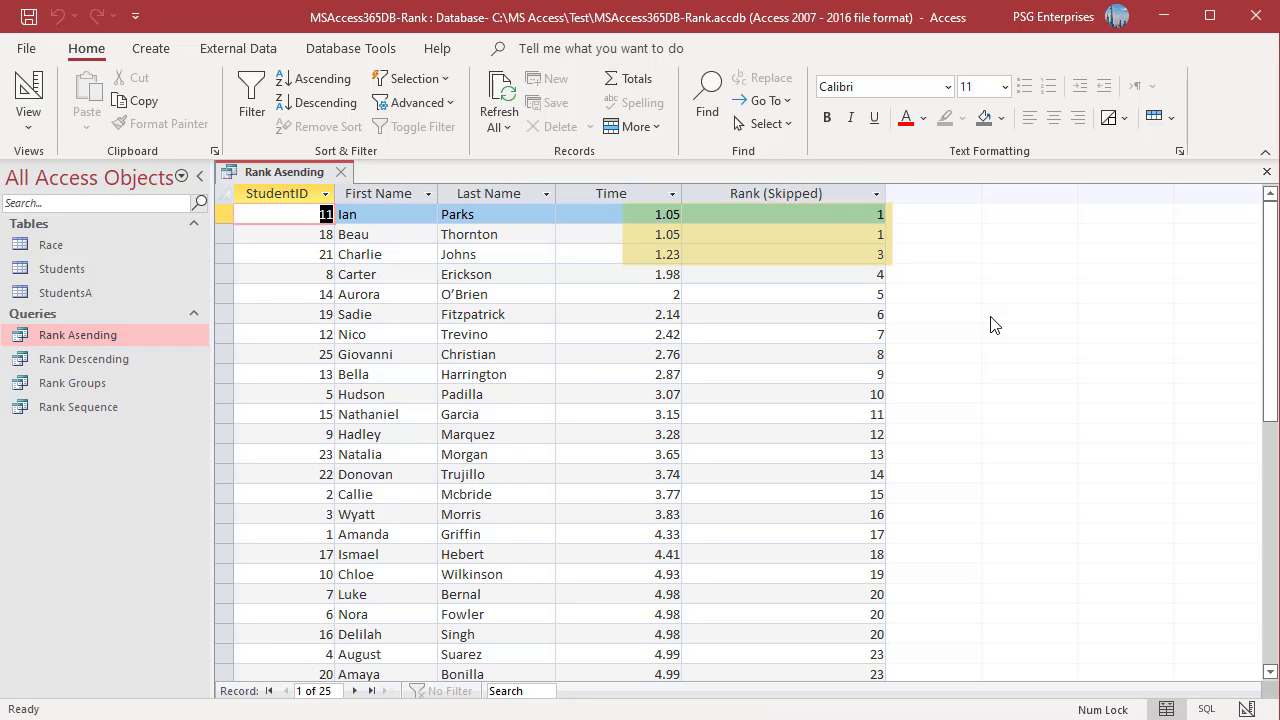
{"action": "key", "text": "ctrl+w"}
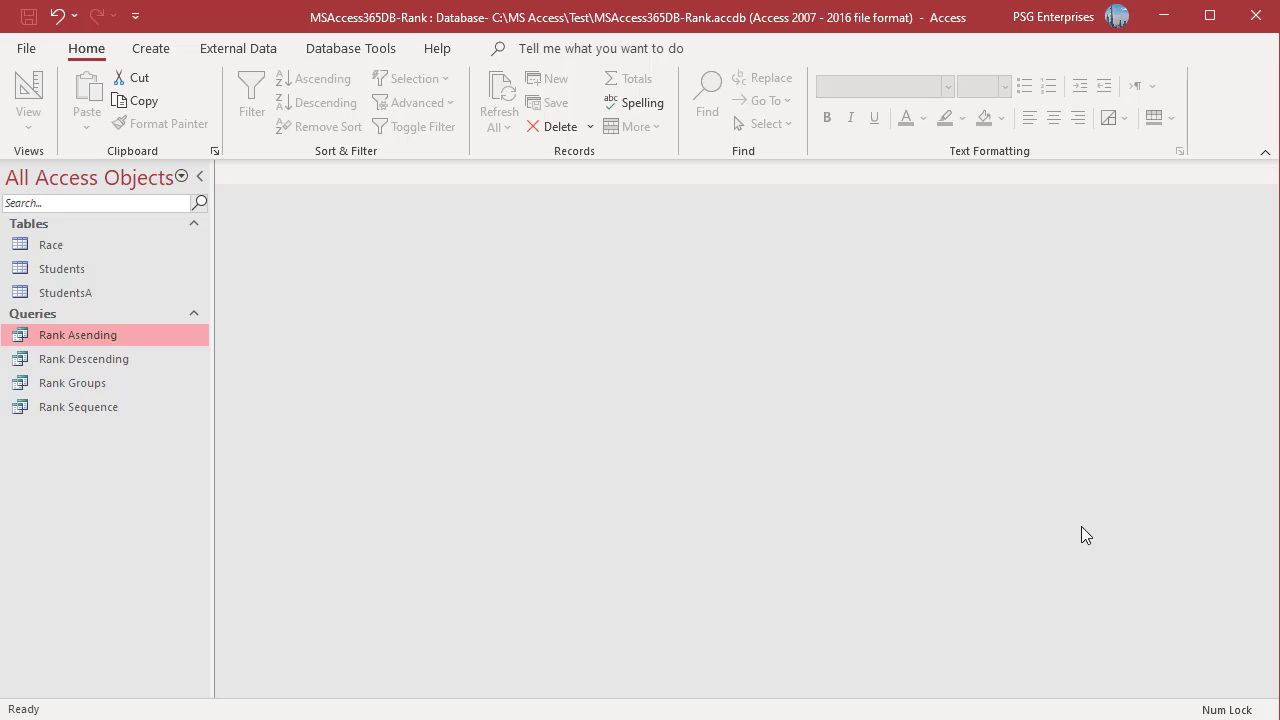